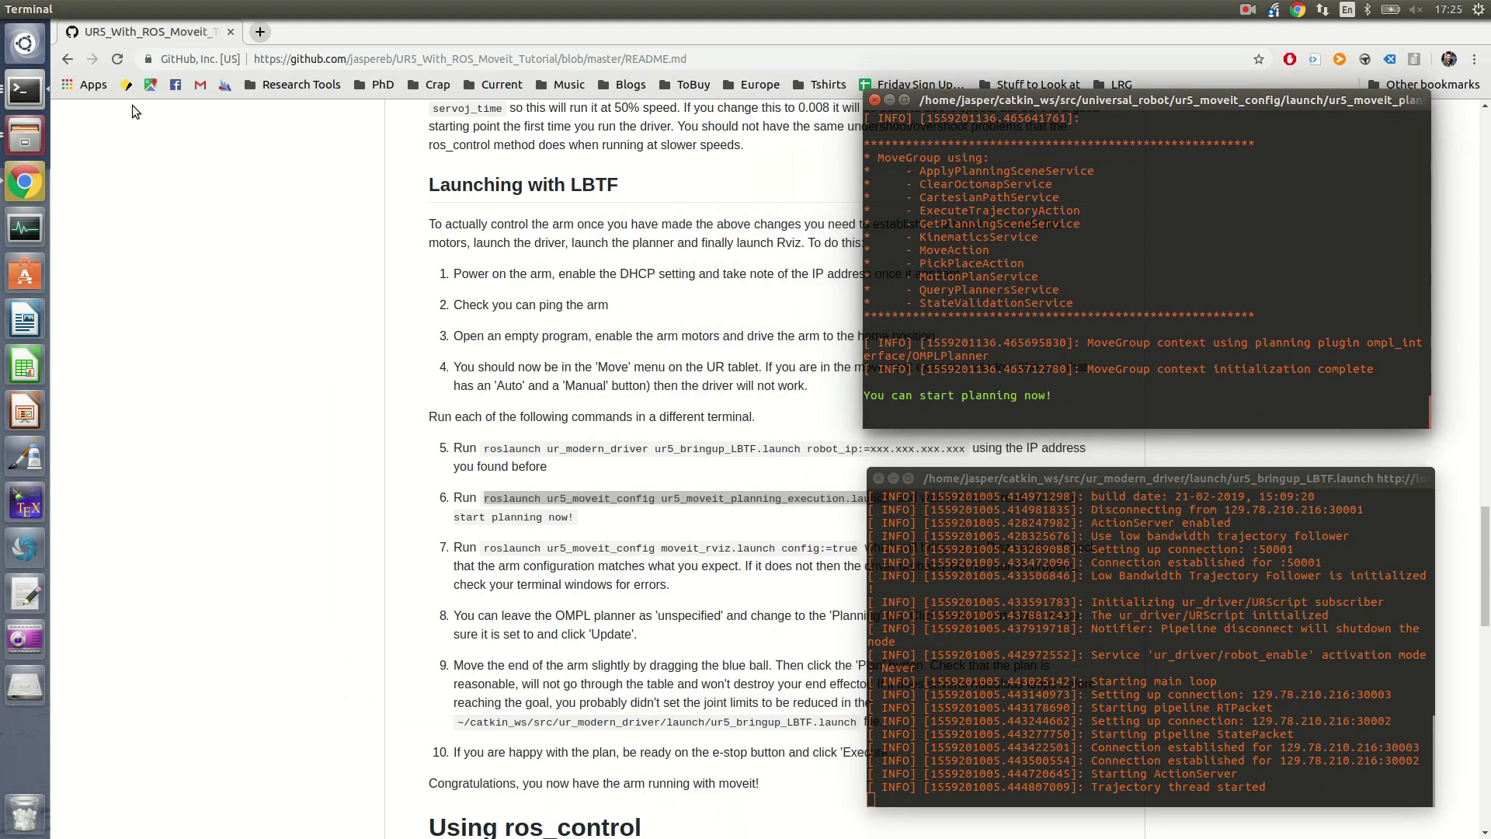
- Write in a new terminal, without executing it: if that doesn't say "you can start planning now" then you have a problem
{"action": "middle_click", "coordinate": [31, 91]}
{"action": "type", "text": "if that doesn't say"}
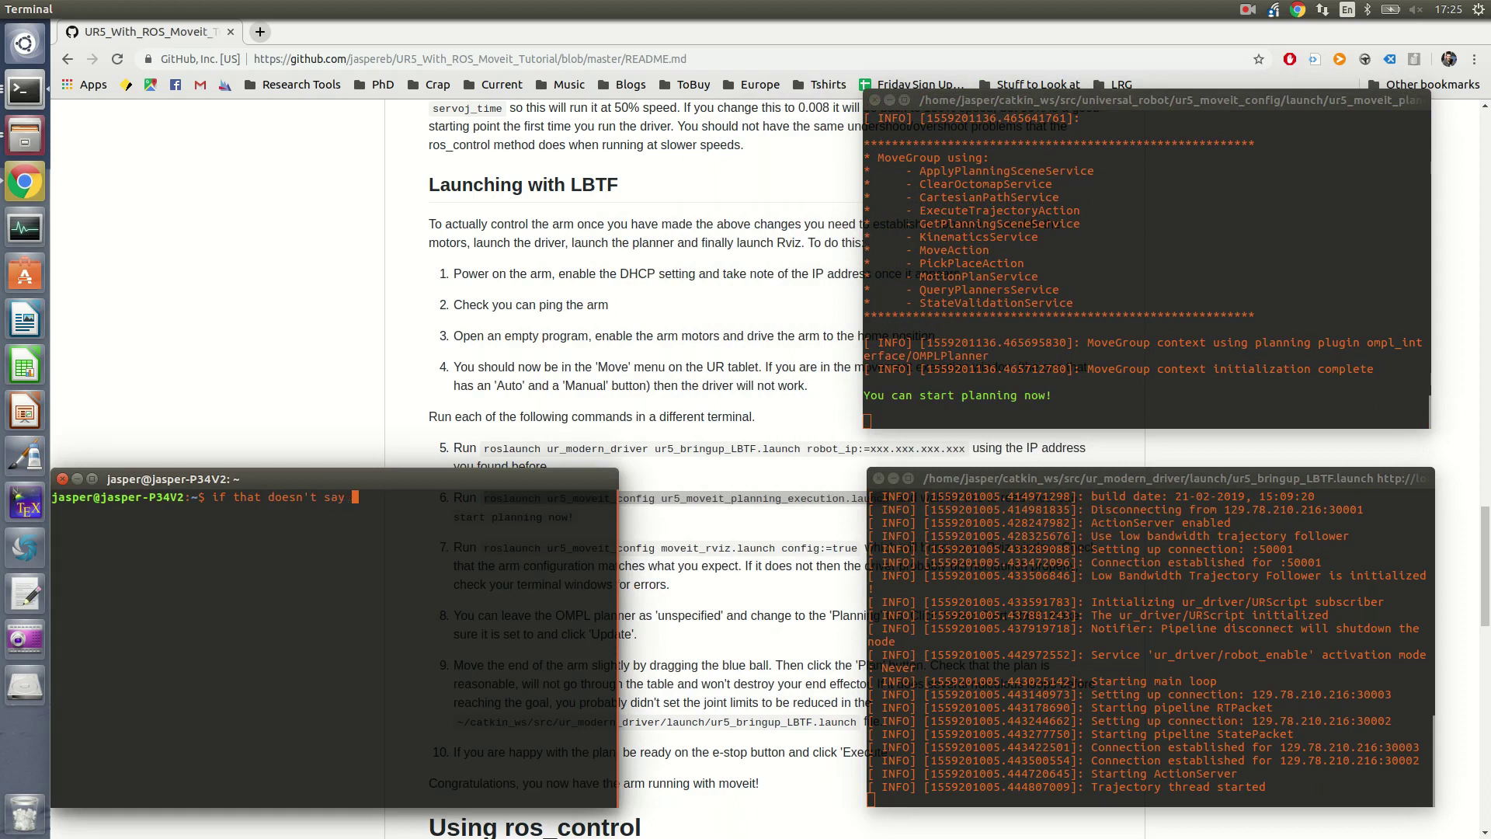
{"action": "type", "text": " \"youc a"}
{"action": "key", "text": "BackSpace"}
{"action": "key", "text": "BackSpace"}
{"action": "key", "text": "BackSpace"}
{"action": "key", "text": "BackSpace"}
{"action": "type", "text": "u can start planning now\" then you have a problem"}
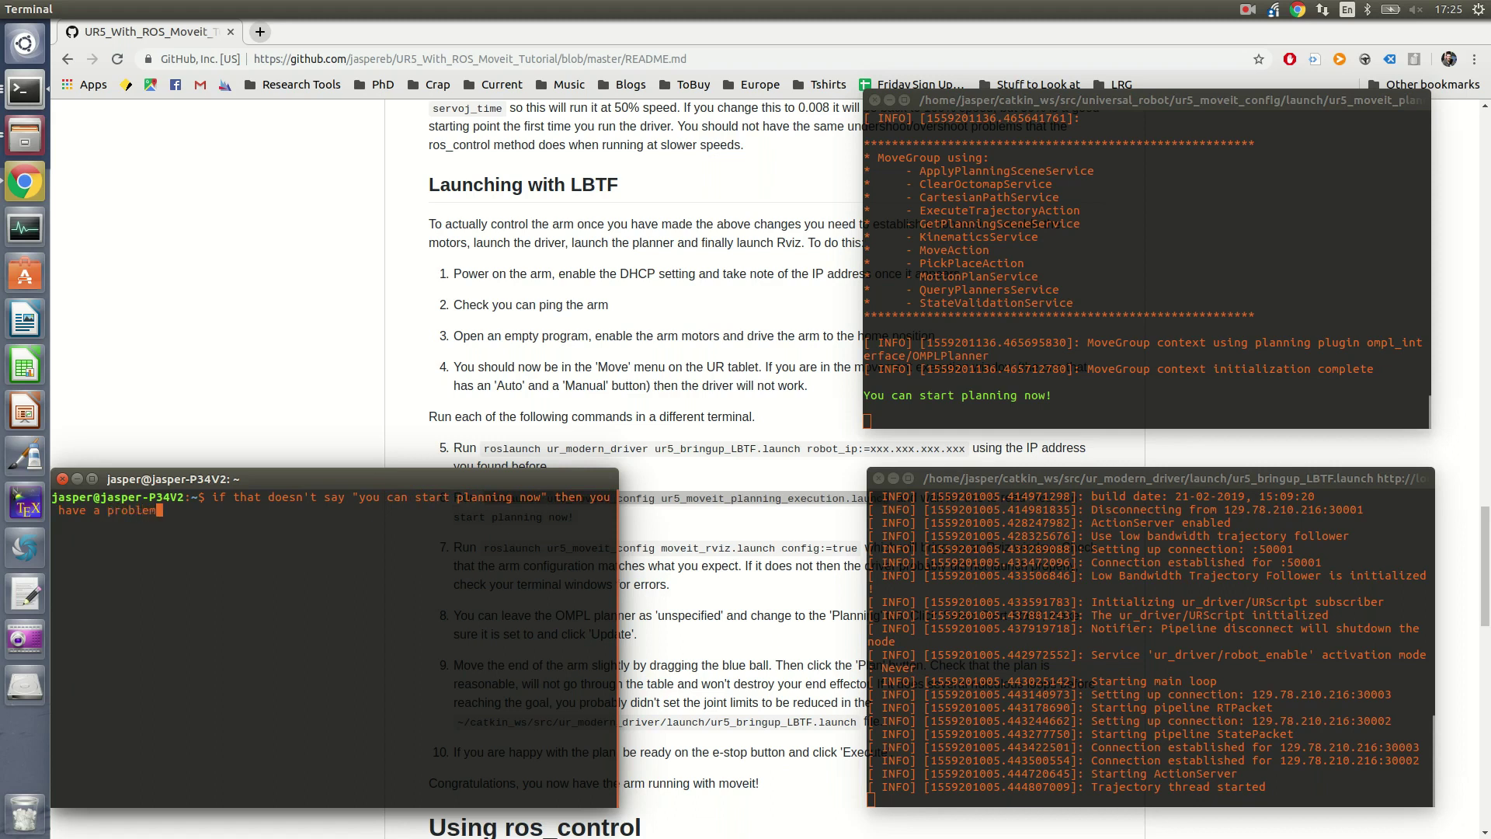
{"action": "key", "text": "ctrl+c"}
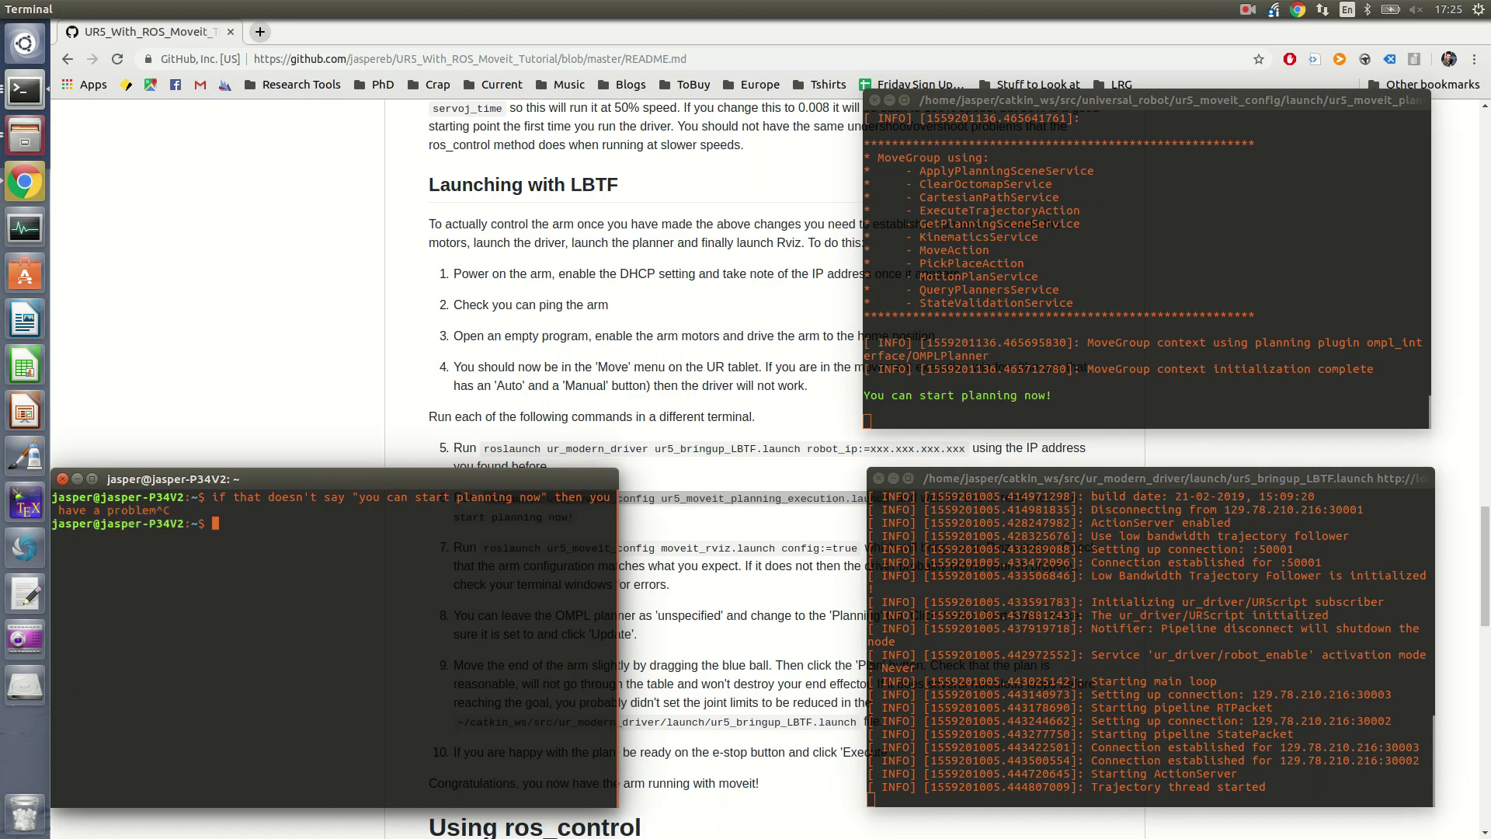
{"action": "key", "text": "Return"}
{"action": "key", "text": "Return"}
- Copy the RViz launch command from step 7 of the README and run roslaunch ur5_moveit_config moveit_rviz.launch config:=true in the terminal
{"action": "left_click_drag", "start_coordinate": [324, 479], "coordinate": [1082, 105]}
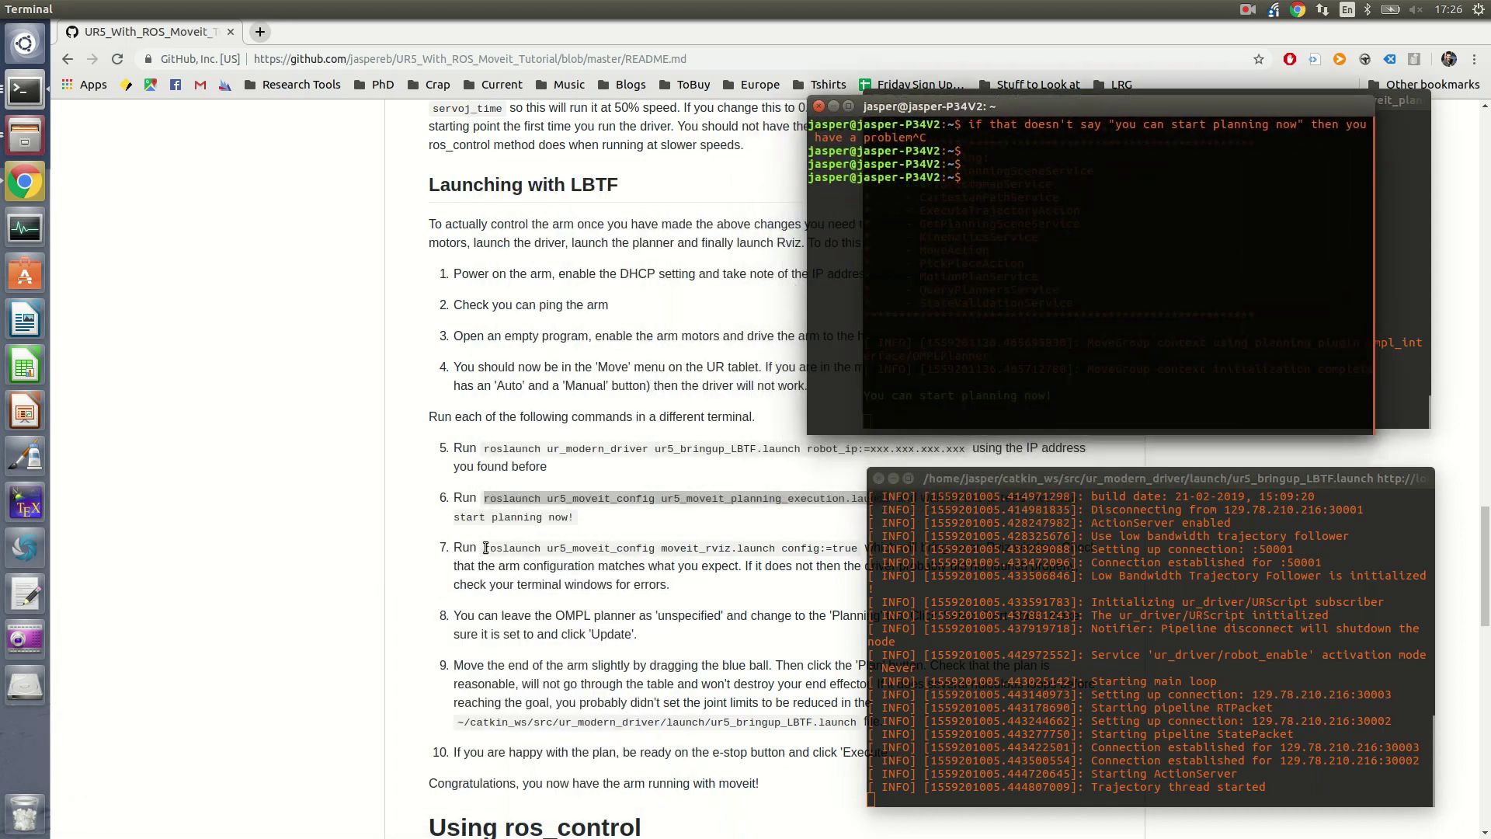
{"action": "left_click", "coordinate": [486, 549]}
{"action": "left_click_drag", "start_coordinate": [485, 548], "coordinate": [858, 552]}
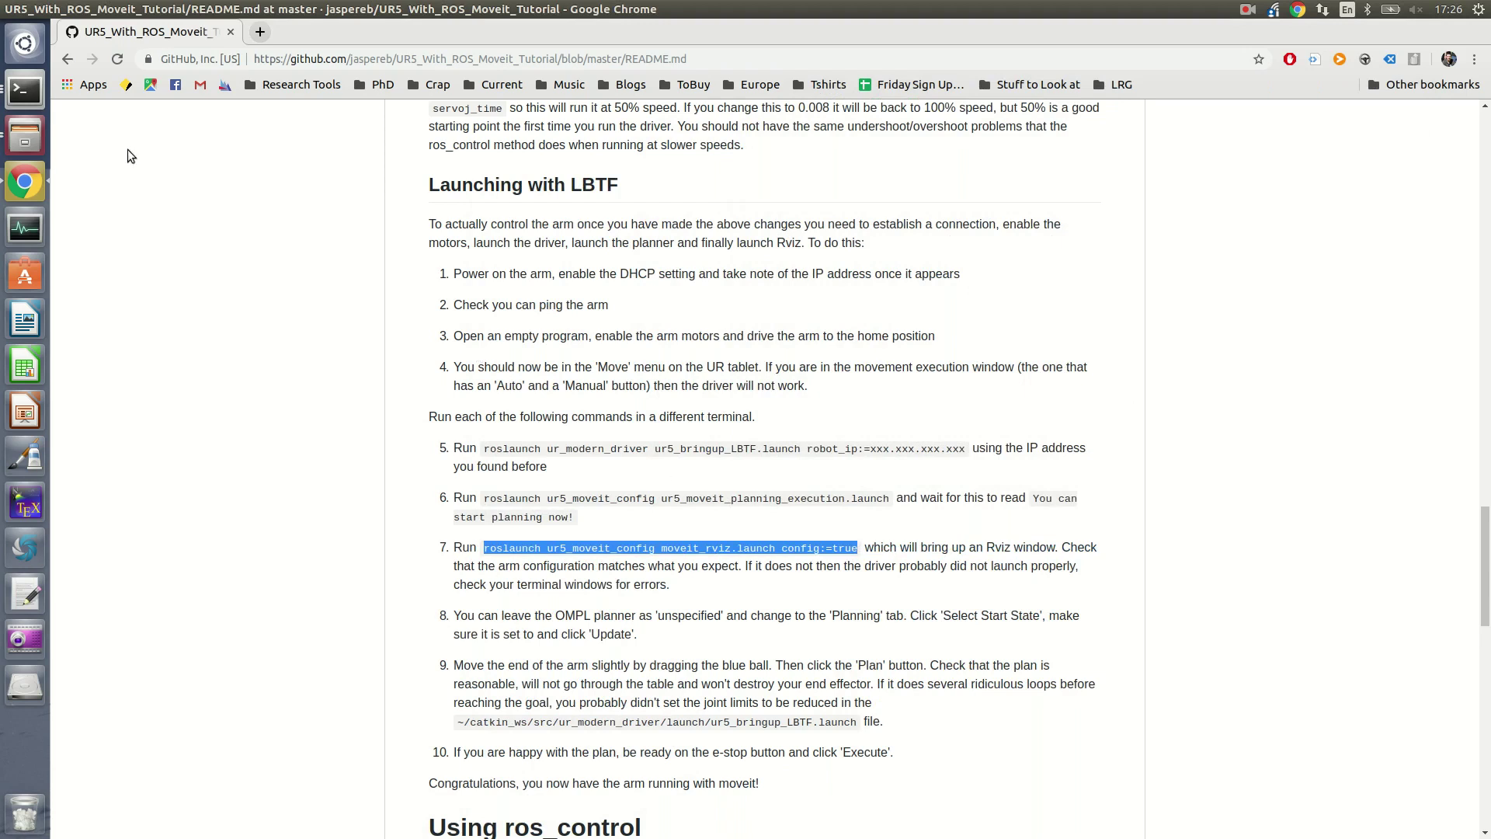
{"action": "left_click", "coordinate": [49, 104]}
{"action": "middle_click", "coordinate": [959, 187]}
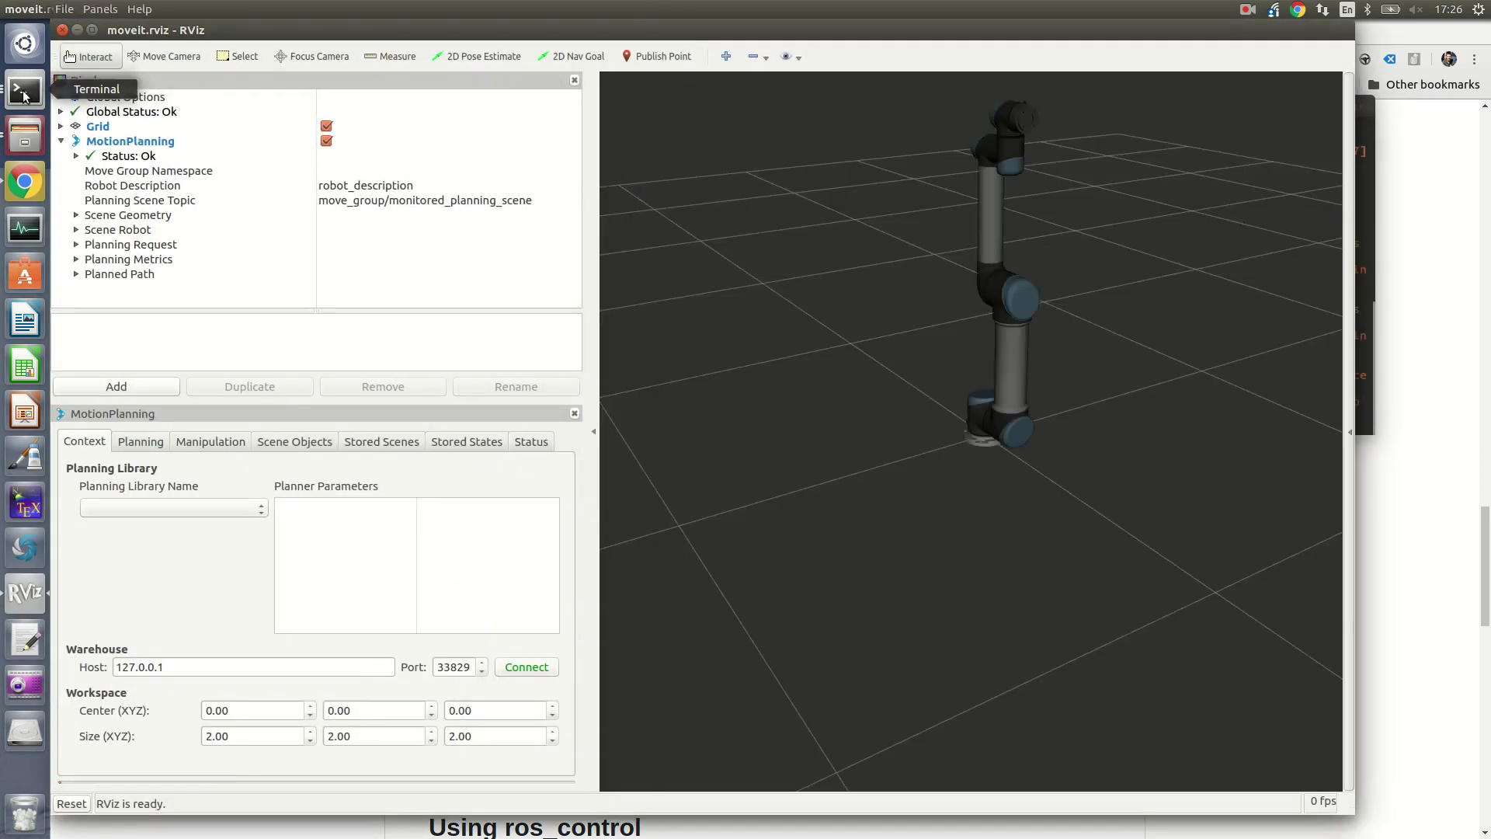
- Consult the remaining launch instructions in the README in Chrome and return to RViz with its window maximized
{"action": "left_click", "coordinate": [25, 183]}
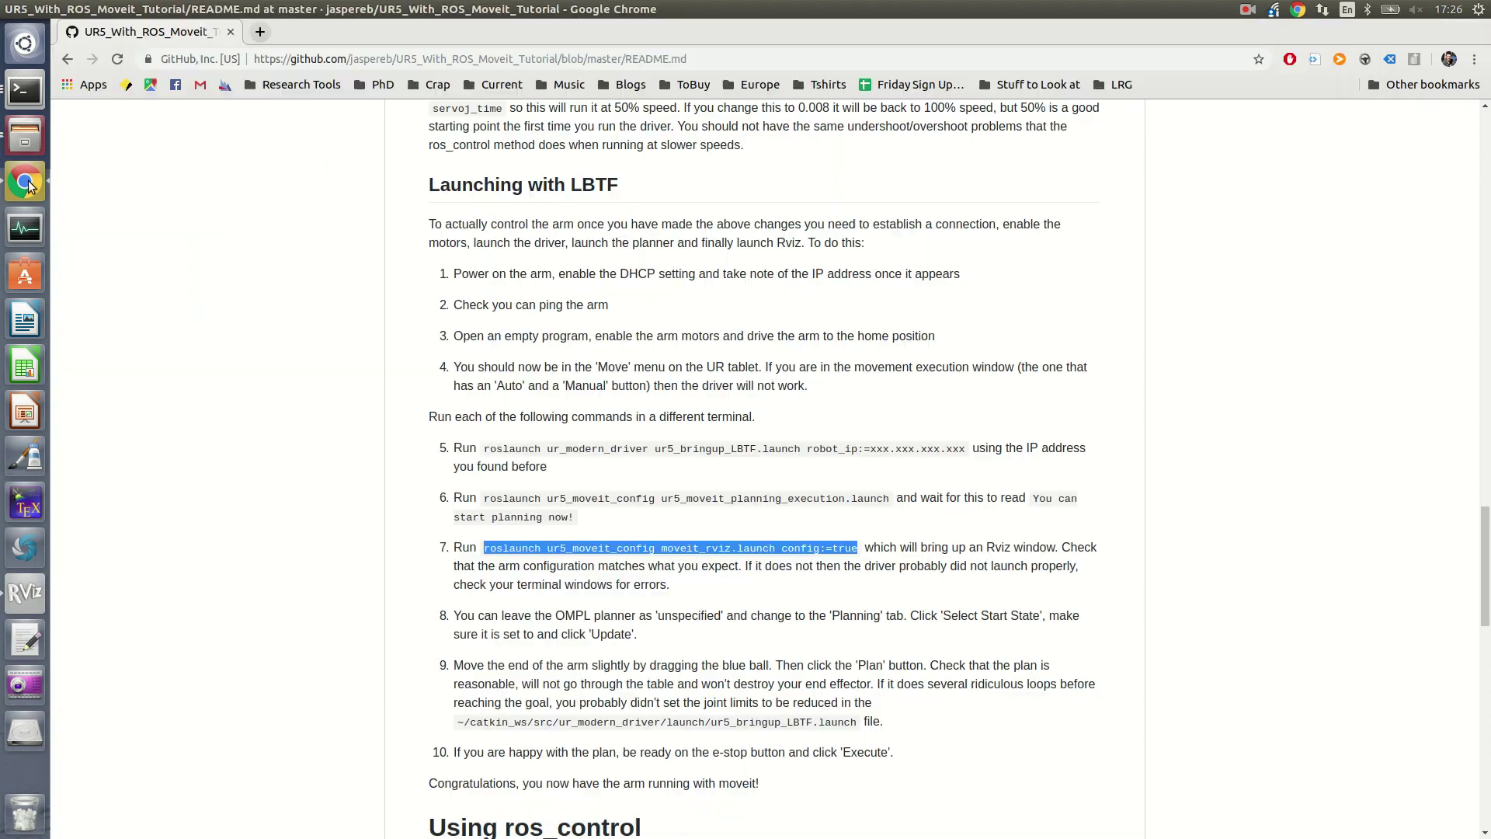
{"action": "left_click", "coordinate": [531, 629]}
{"action": "scroll", "coordinate": [531, 629], "scroll_direction": "down", "scroll_amount": 3}
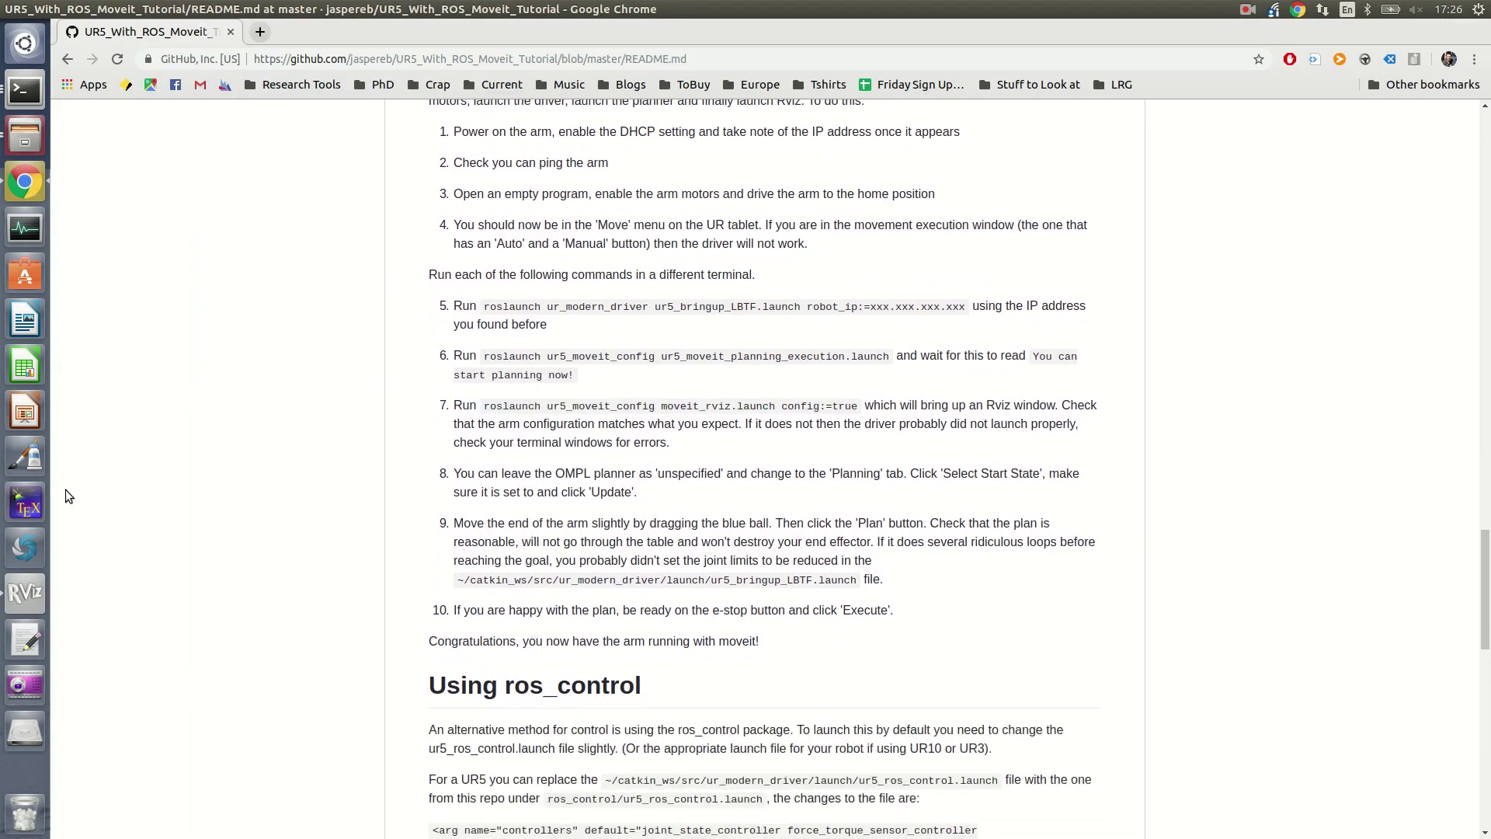
{"action": "left_click", "coordinate": [25, 592]}
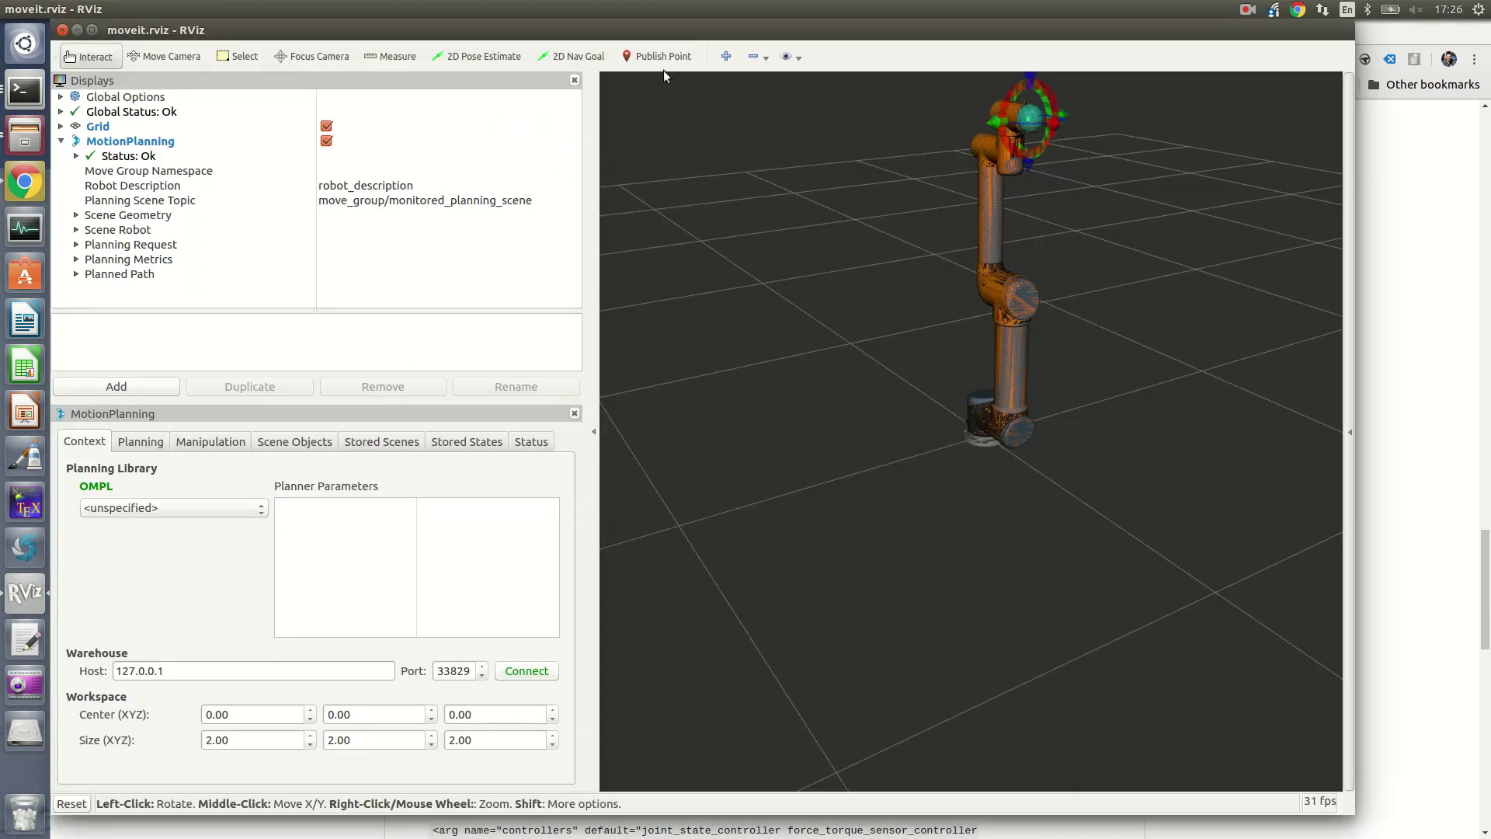
{"action": "double_click", "coordinate": [650, 31]}
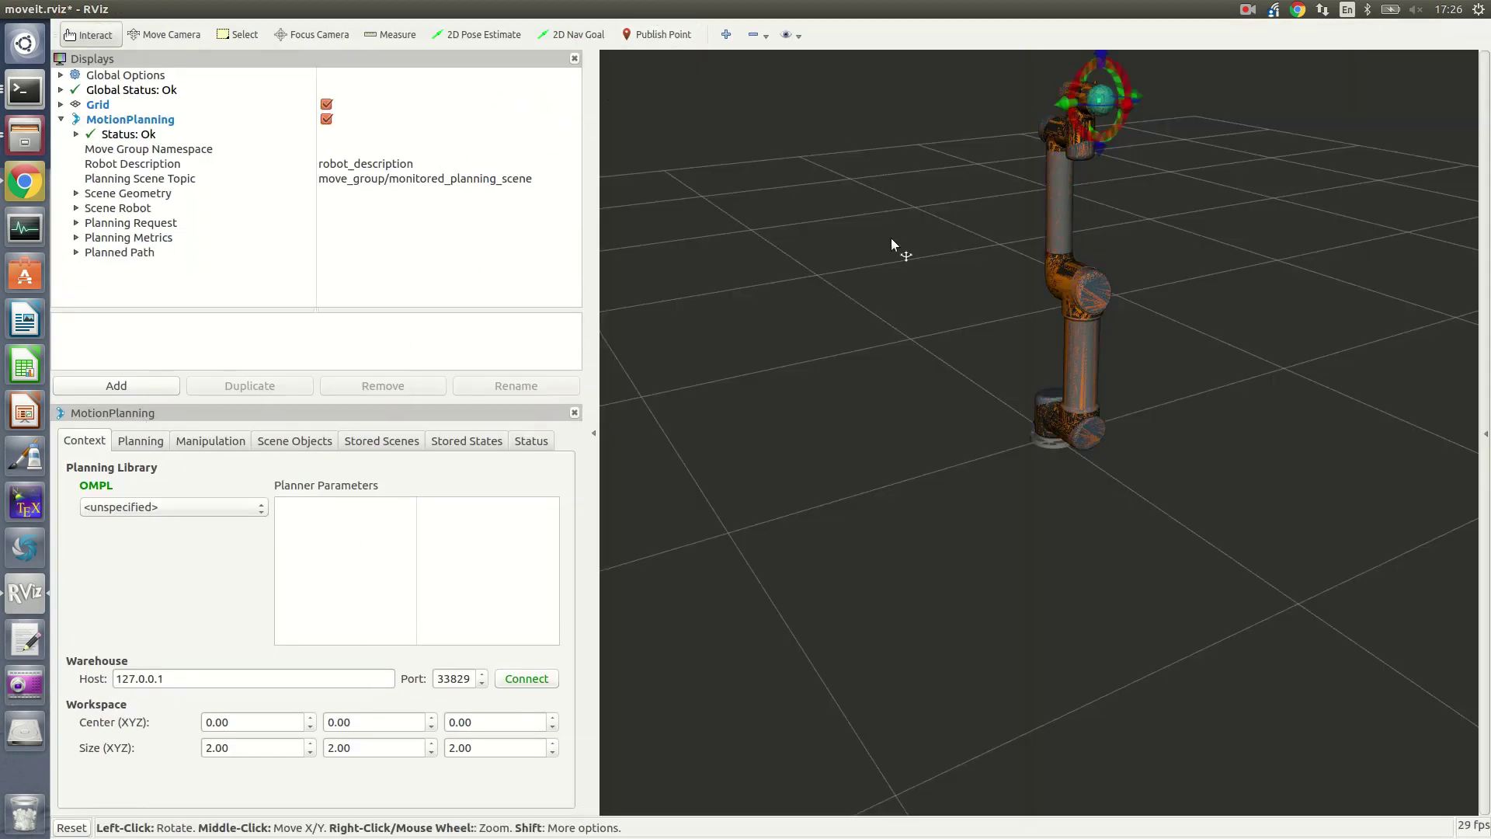
- Note in a new terminal: "check that the figure in Rviz matches the actual configuration of your arm, otherwise there is some communication issue."
{"action": "key", "text": "ctrl+alt+t"}
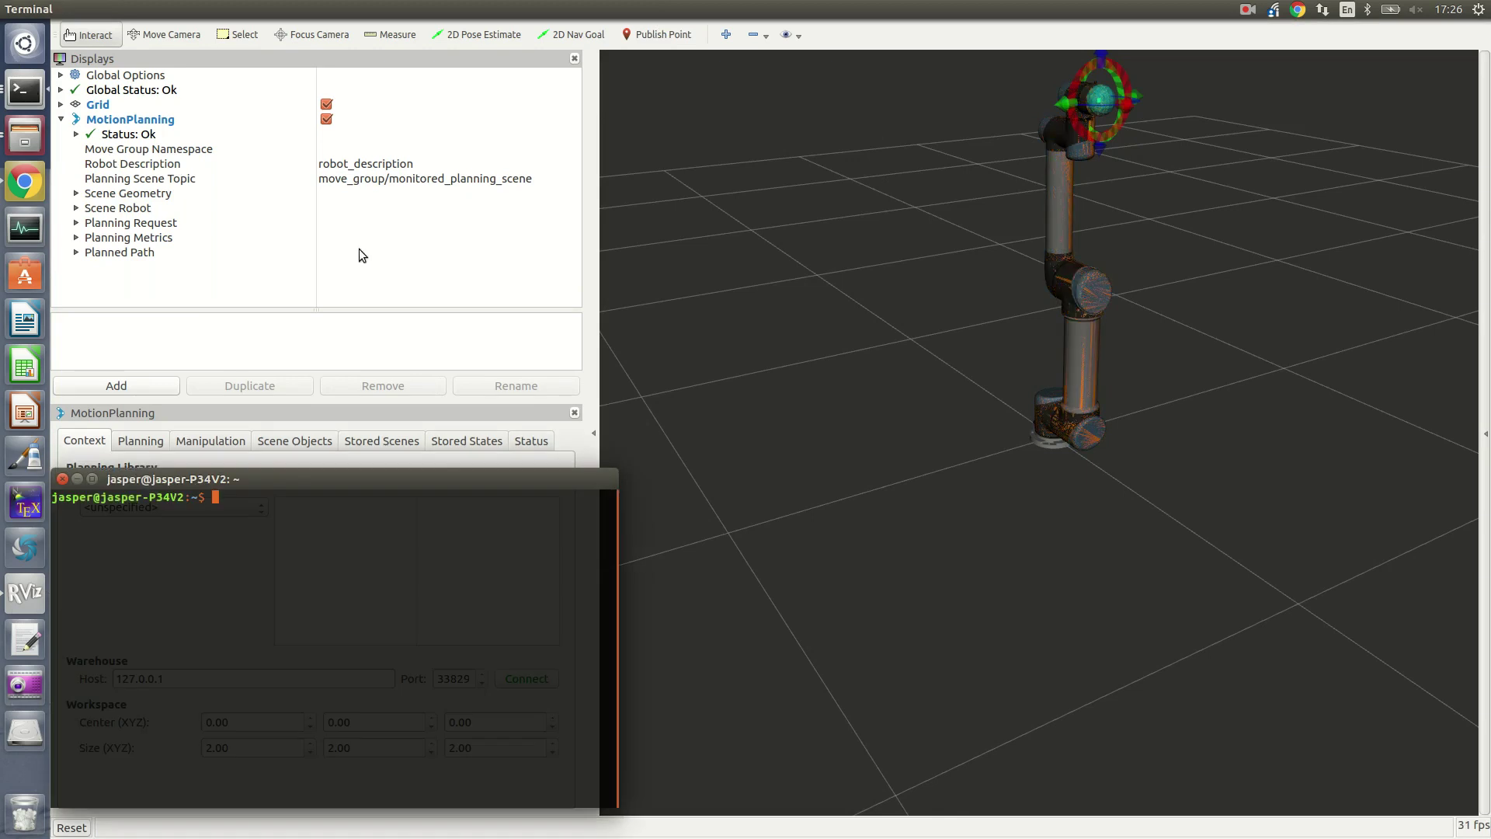
{"action": "type", "text": "check that the figure in"}
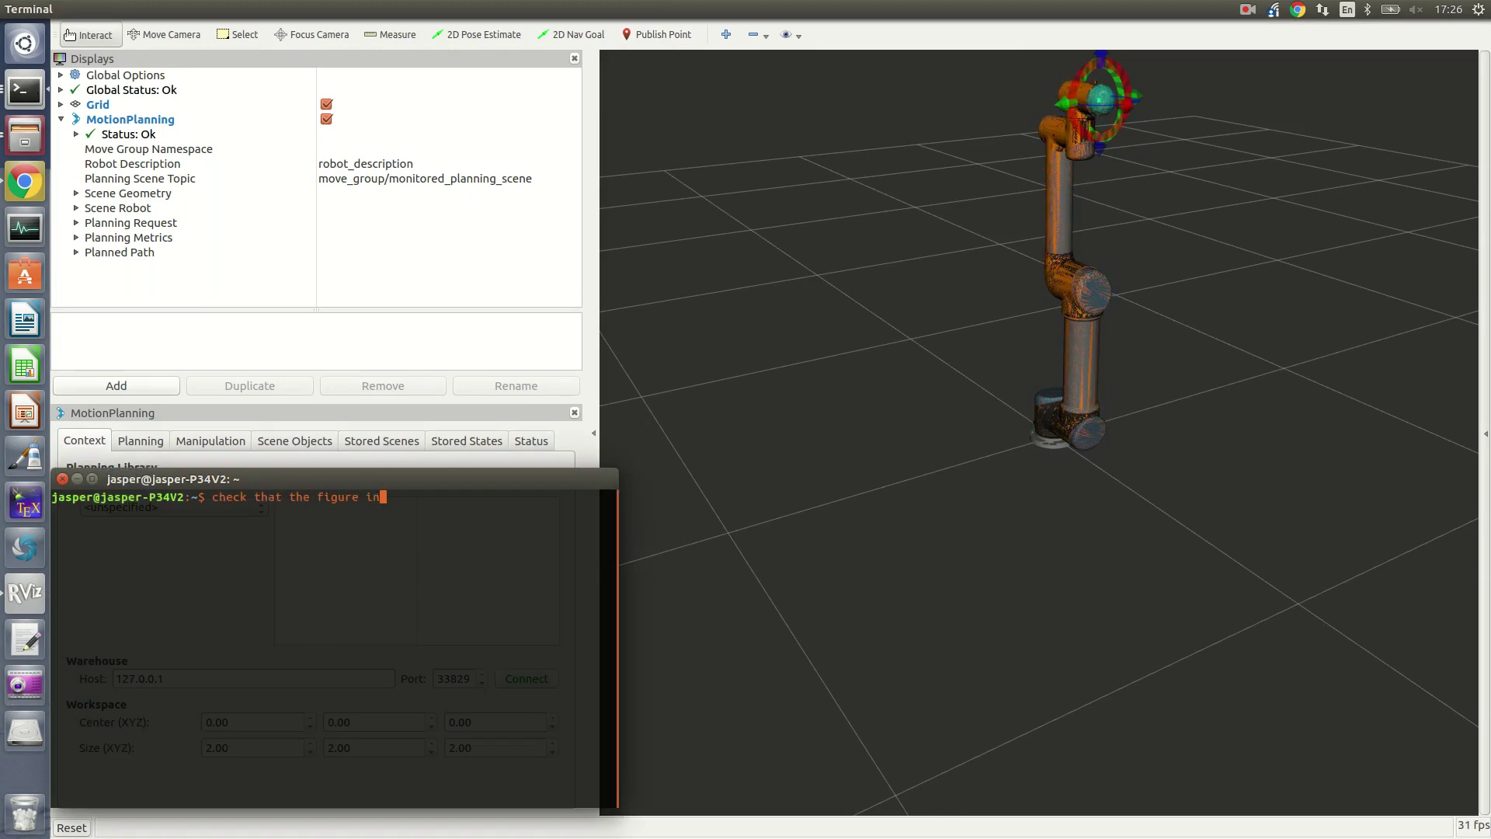
{"action": "type", "text": " Rviz matches the a"}
{"action": "type", "text": "ctual coctual configur"}
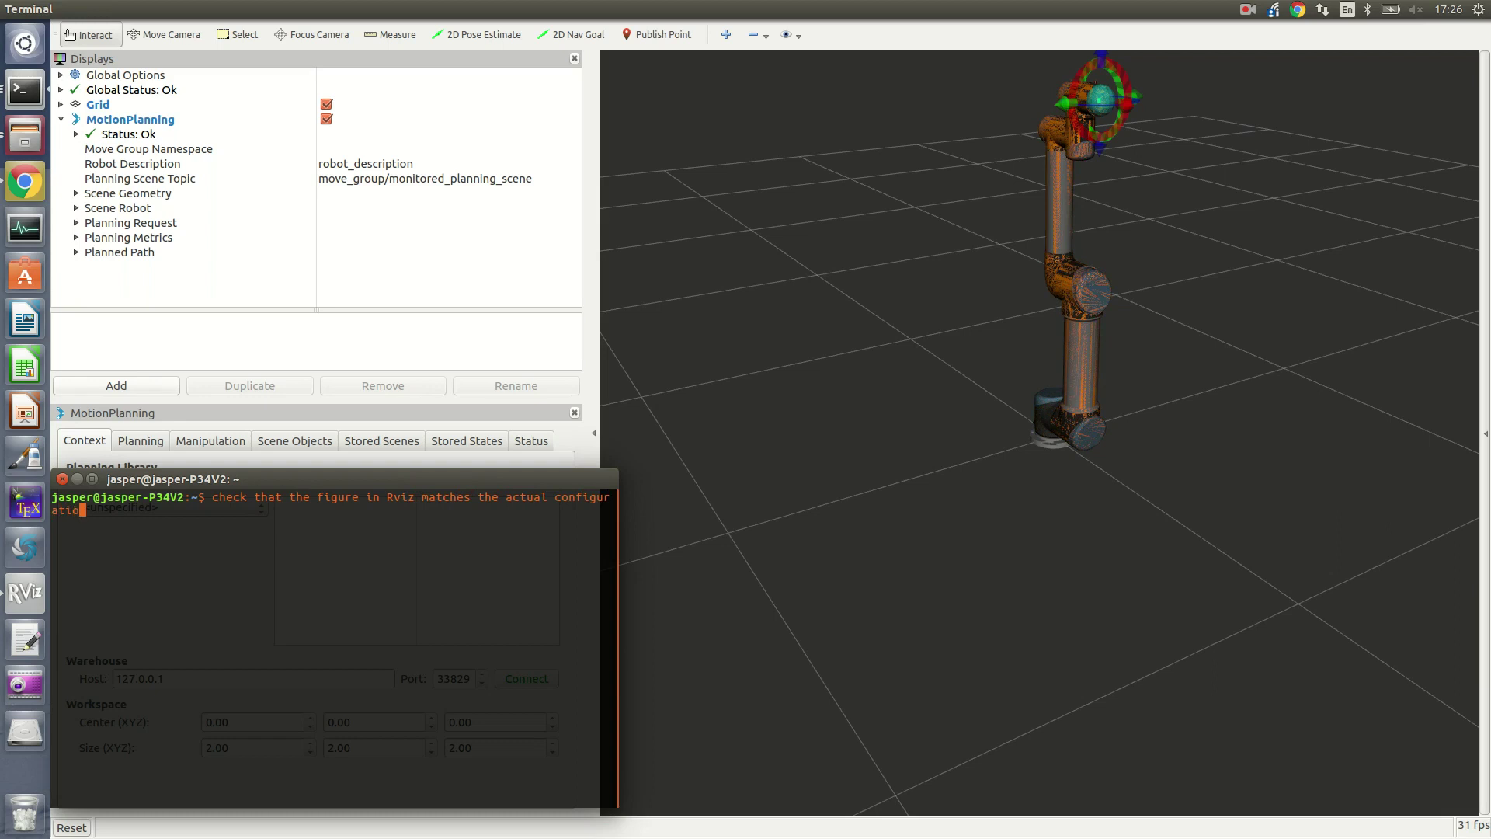
{"action": "type", "text": "a"}
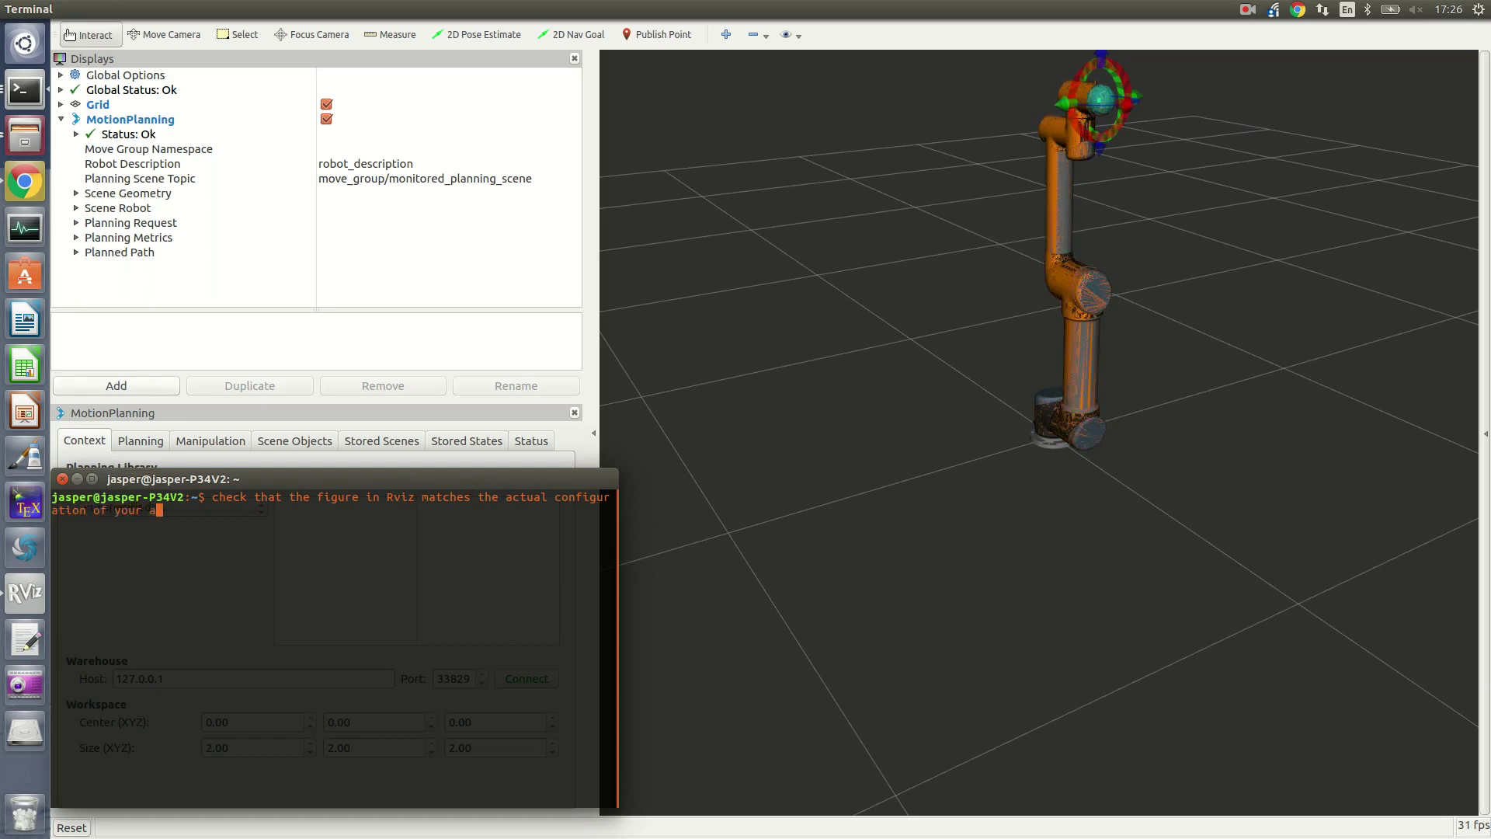
{"action": "type", "text": "tion of our arm, otherwise "}
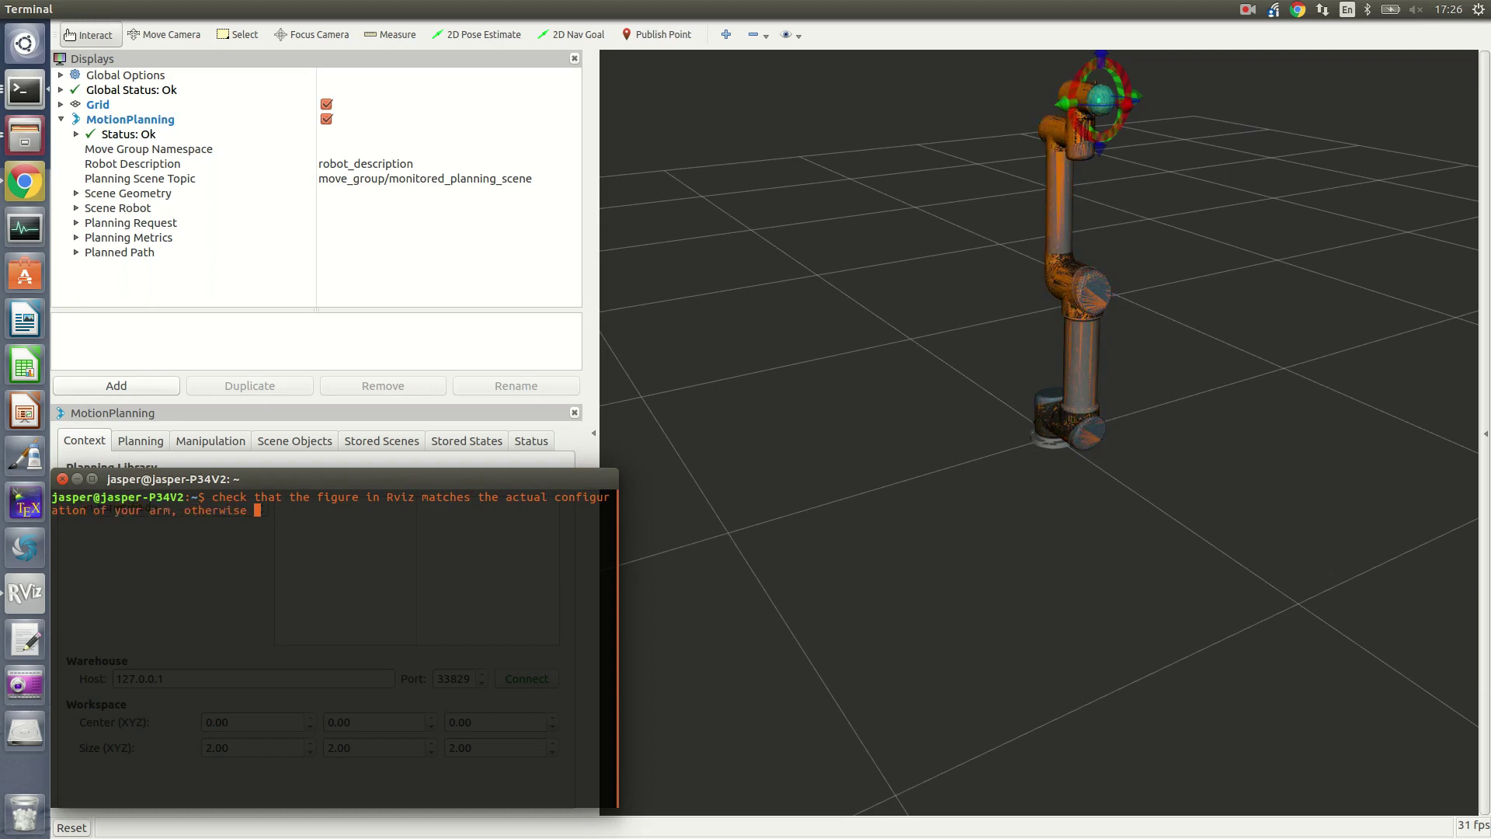
{"action": "type", "text": "there is som"}
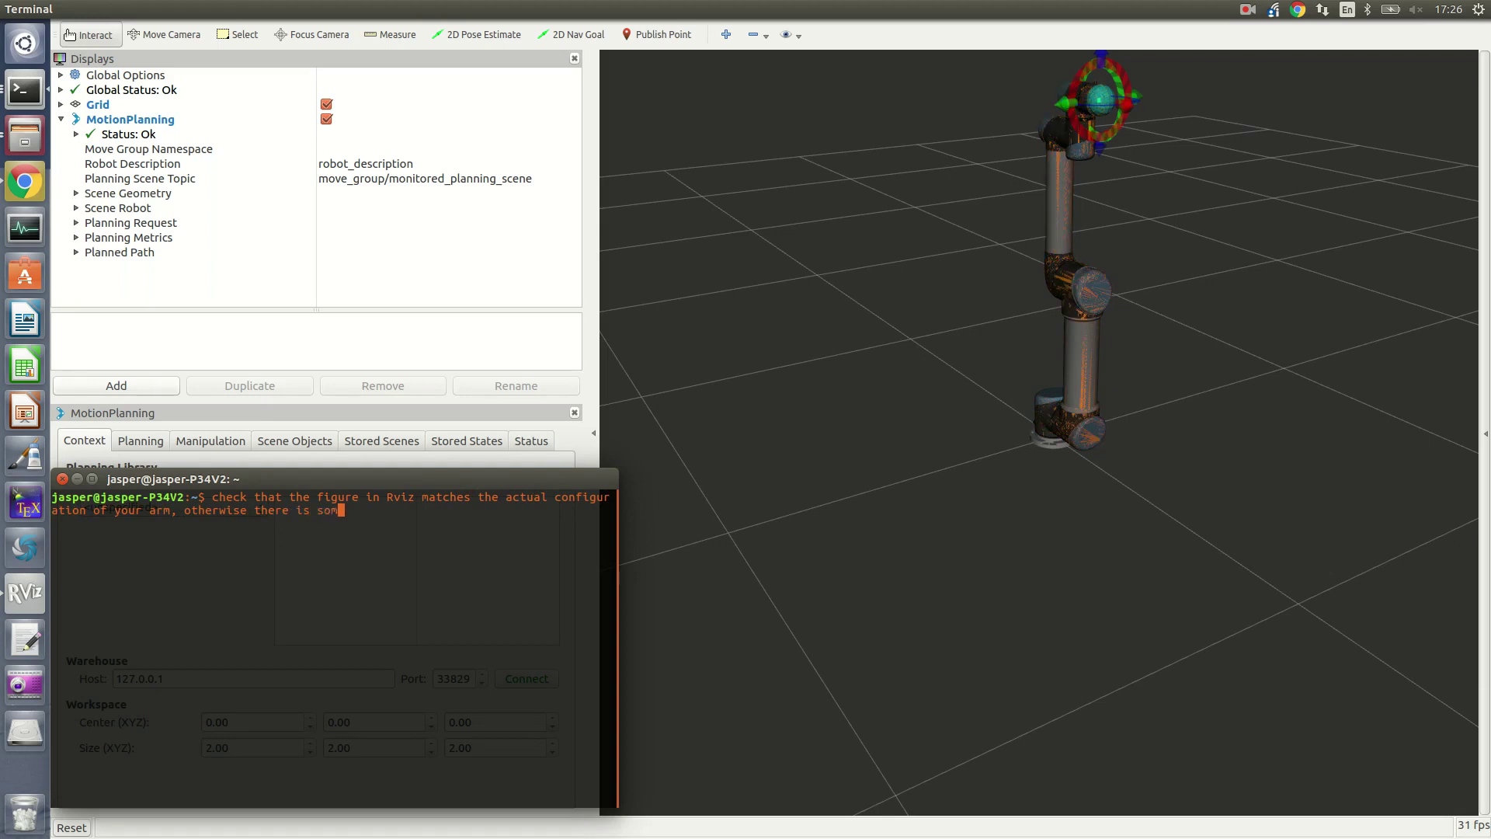
{"action": "type", "text": "e communica"}
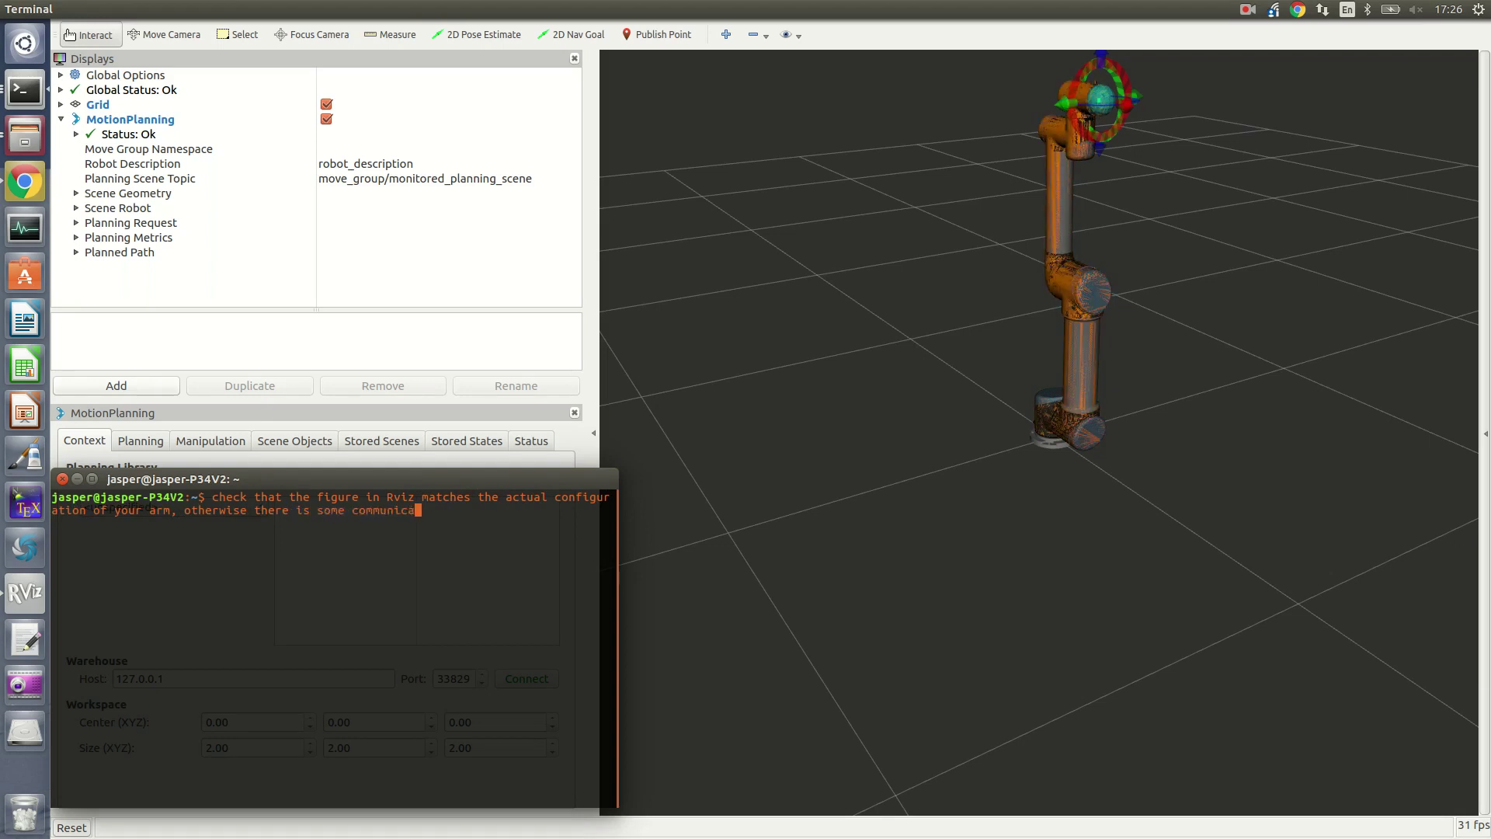
{"action": "type", "text": "tion issue."}
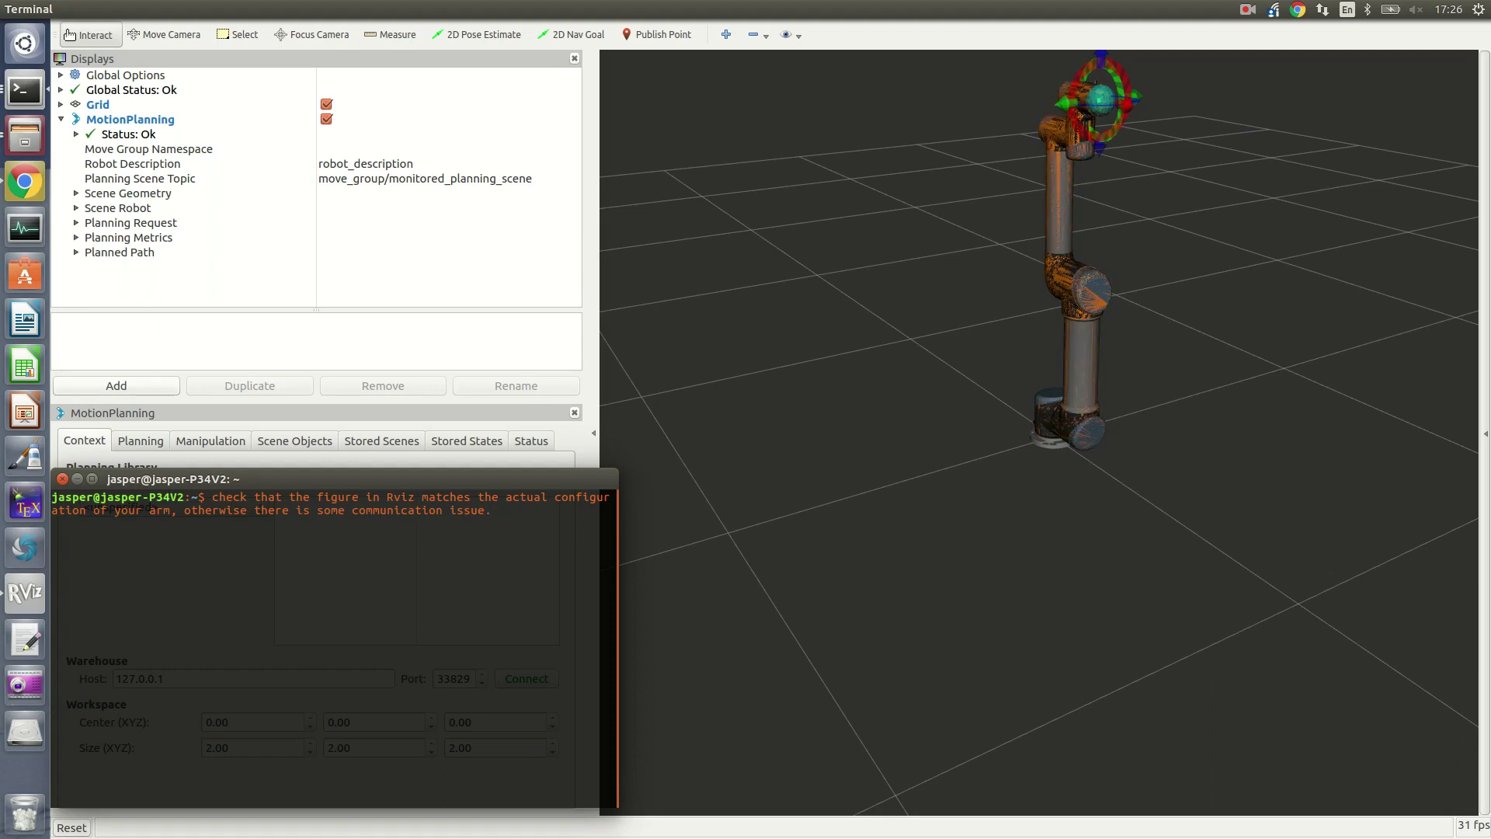
{"action": "key", "text": "ctrl+c"}
{"action": "key", "text": "Return"}
{"action": "key", "text": "Return"}
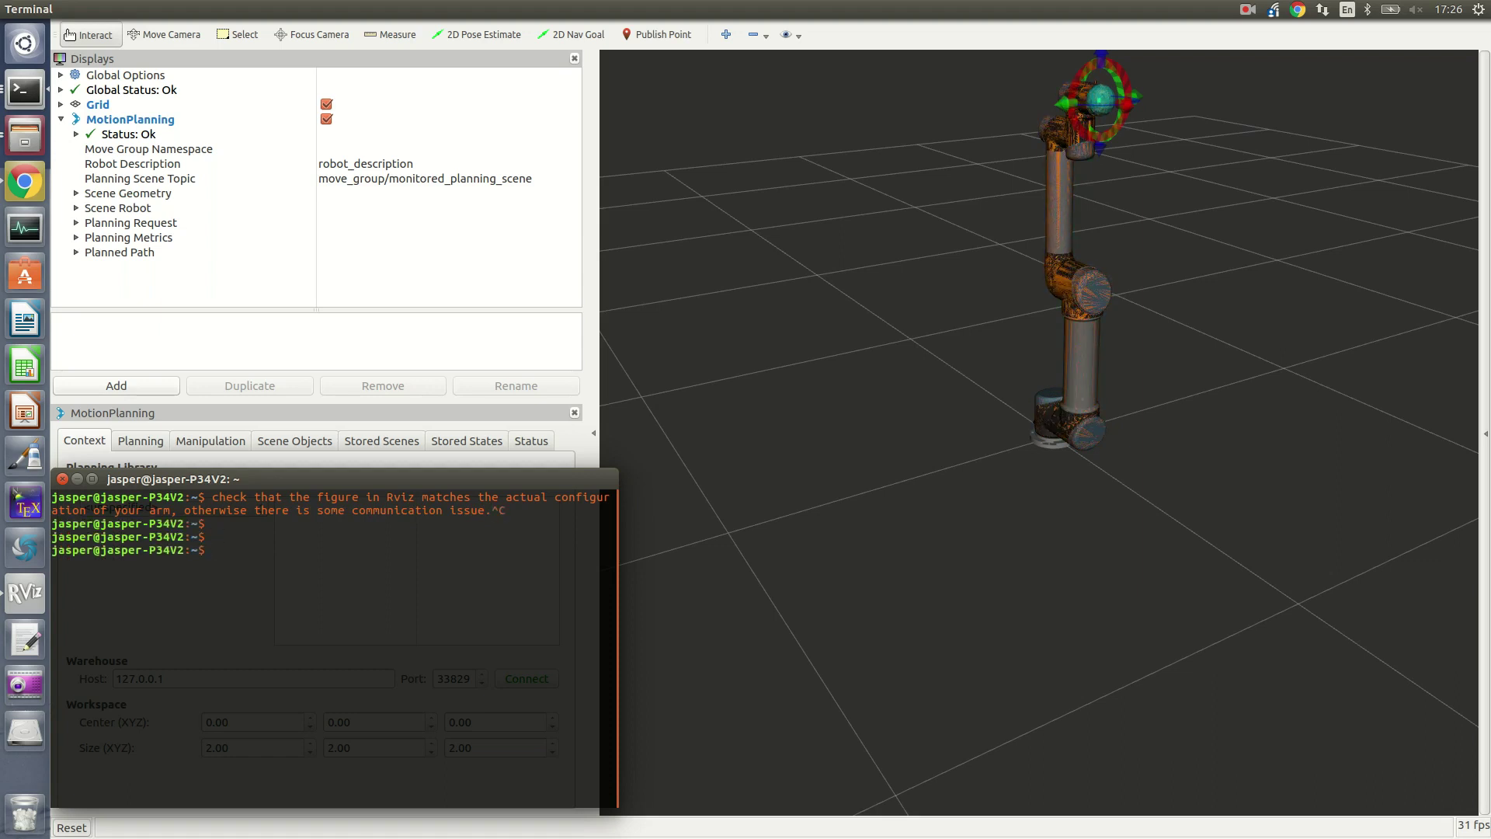
- Show the Planning settings in RViz and write the terminal note "we can leave the default planner and change to the planning tab"
{"action": "left_click_drag", "start_coordinate": [313, 480], "coordinate": [1010, 386]}
{"action": "type", "text": "we can l"}
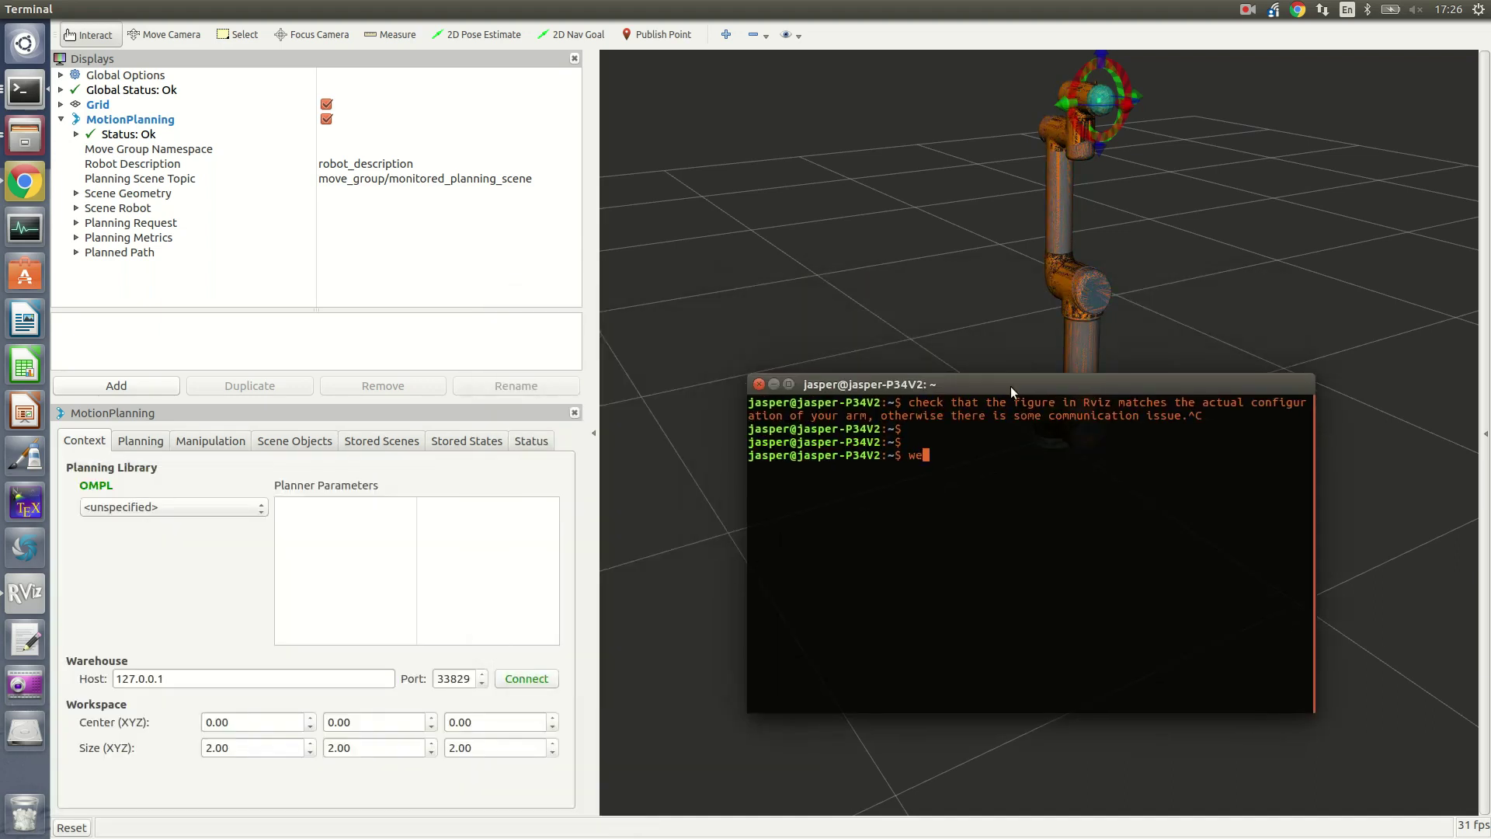
{"action": "type", "text": "eave the "}
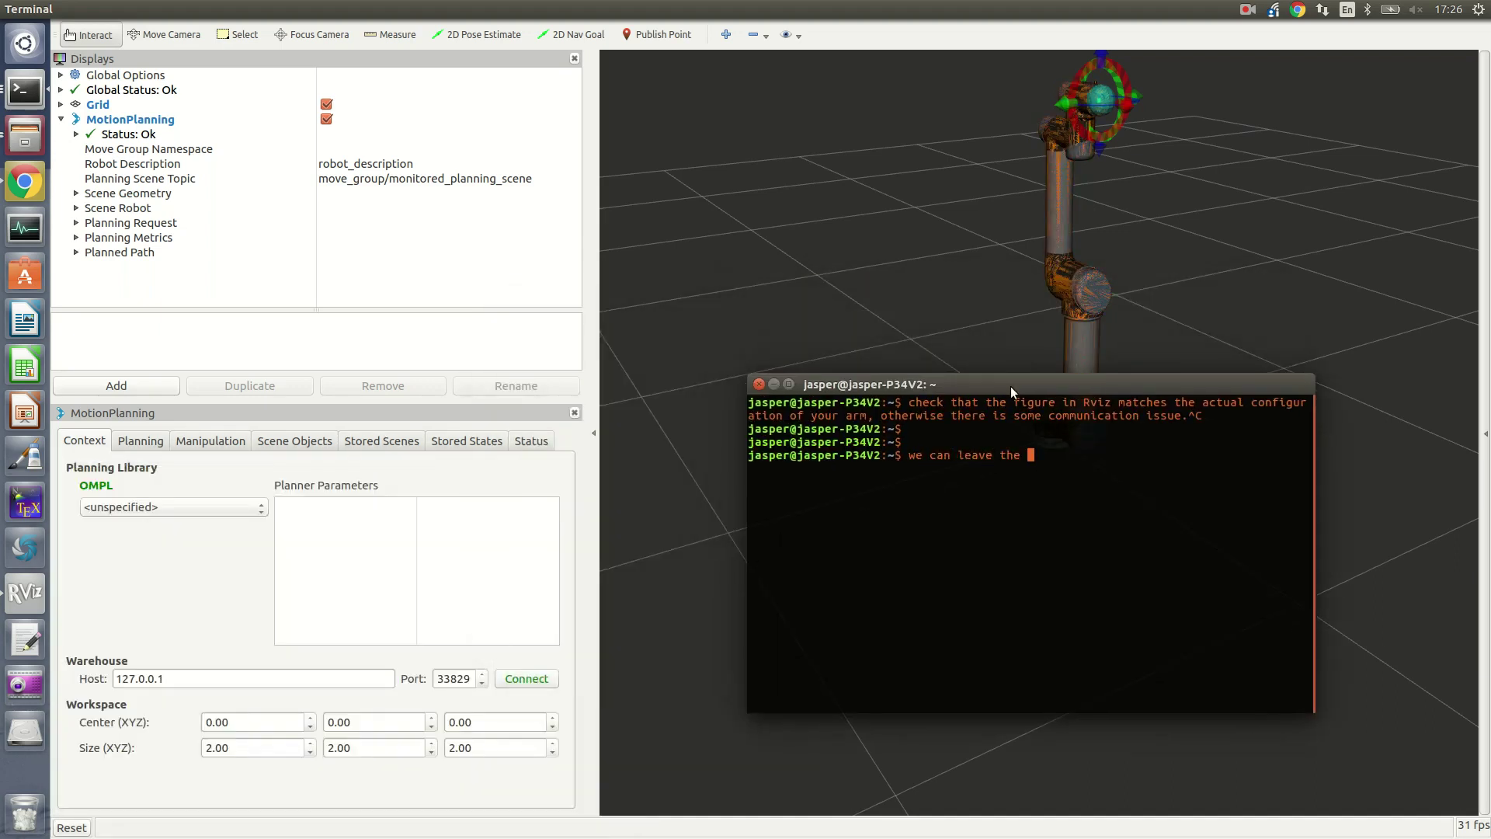
{"action": "type", "text": "default planner"}
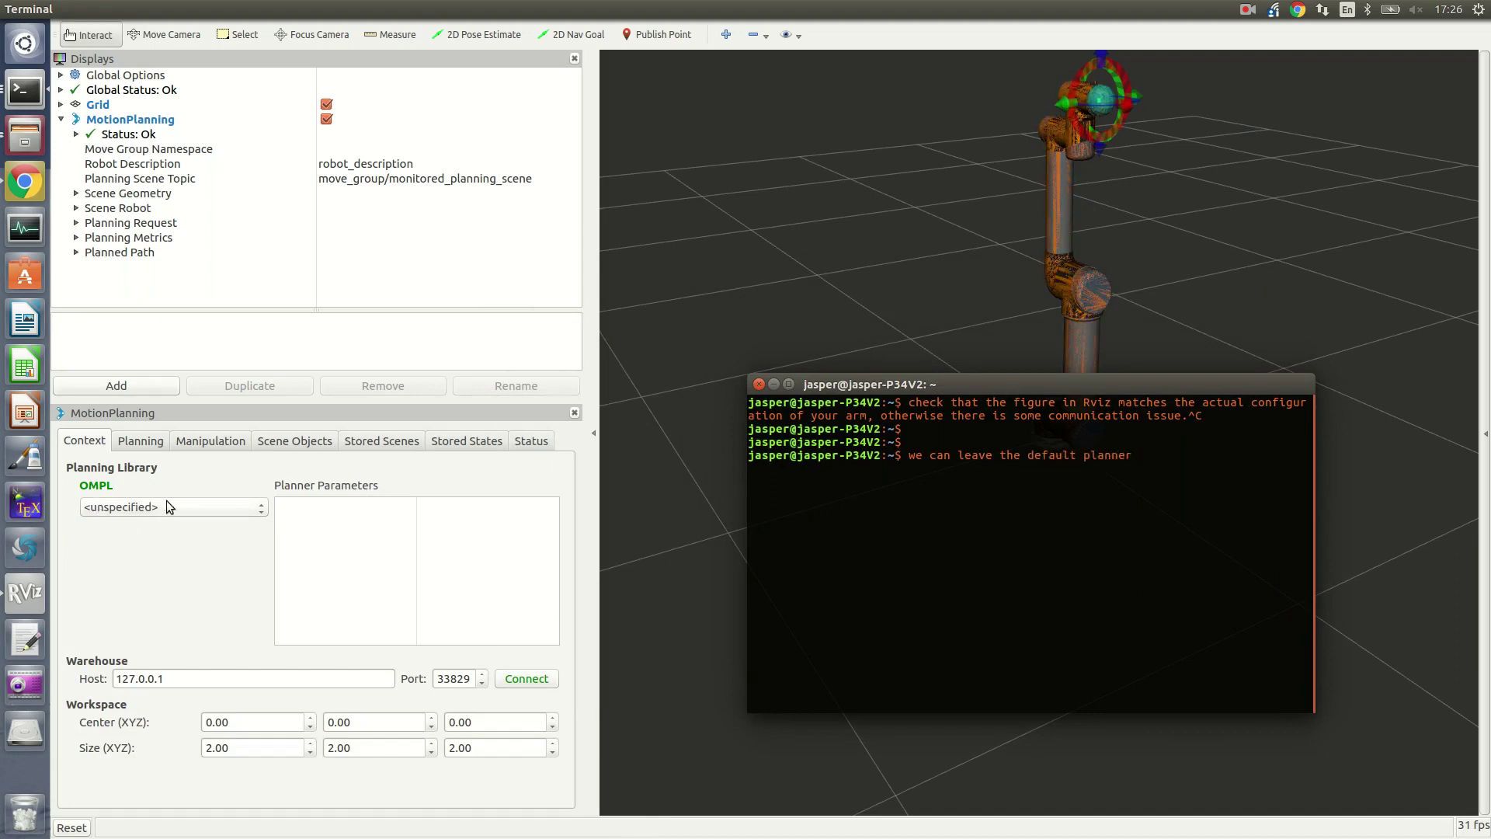
{"action": "left_click", "coordinate": [161, 445]}
{"action": "key", "text": "alt+Tab"}
{"action": "type", "text": "and change to the man"}
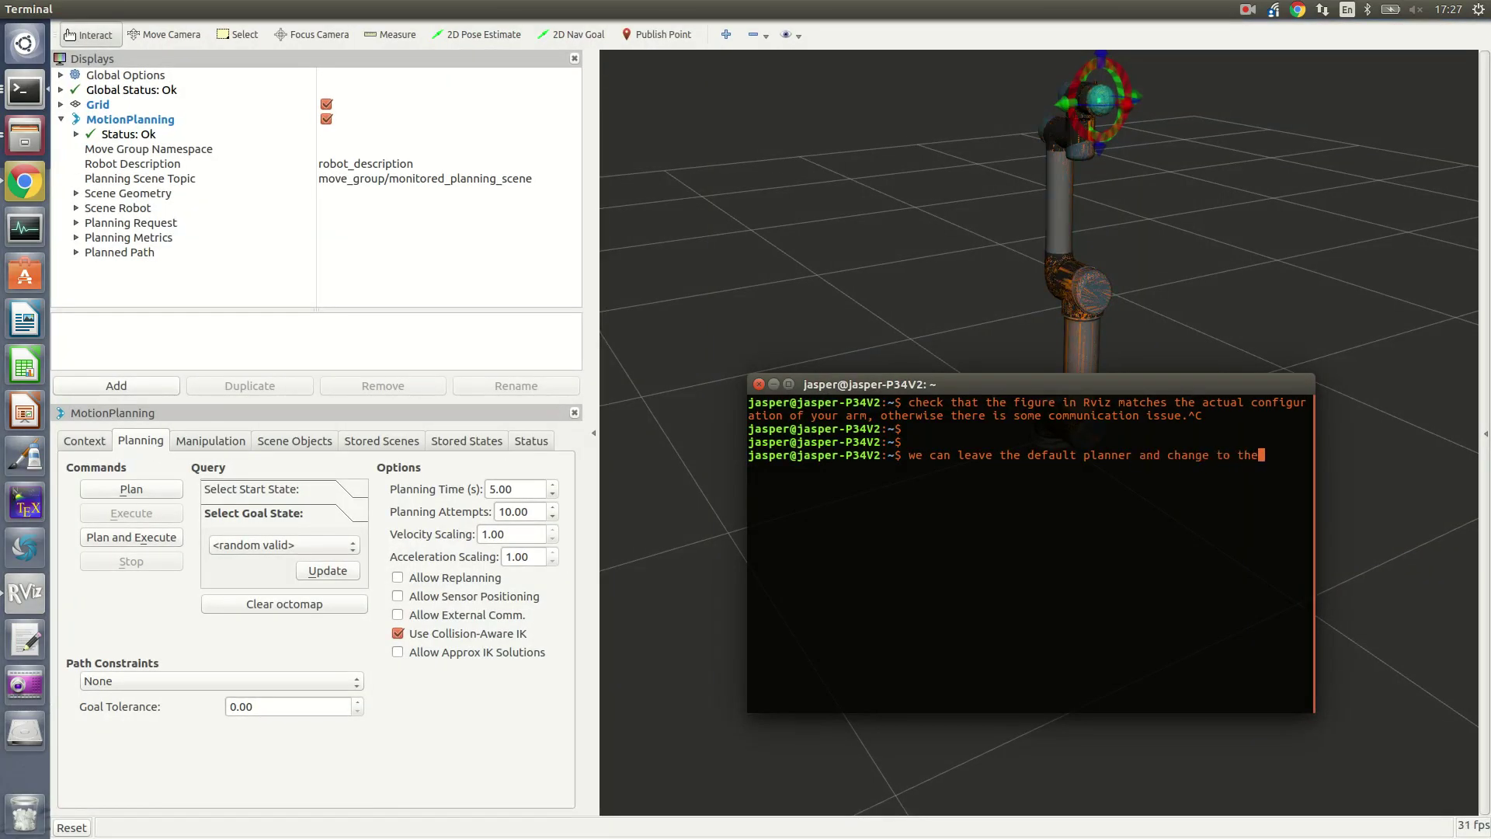
{"action": "key", "text": "BackSpace"}
{"action": "key", "text": "BackSpace"}
{"action": "type", "text": "plann"}
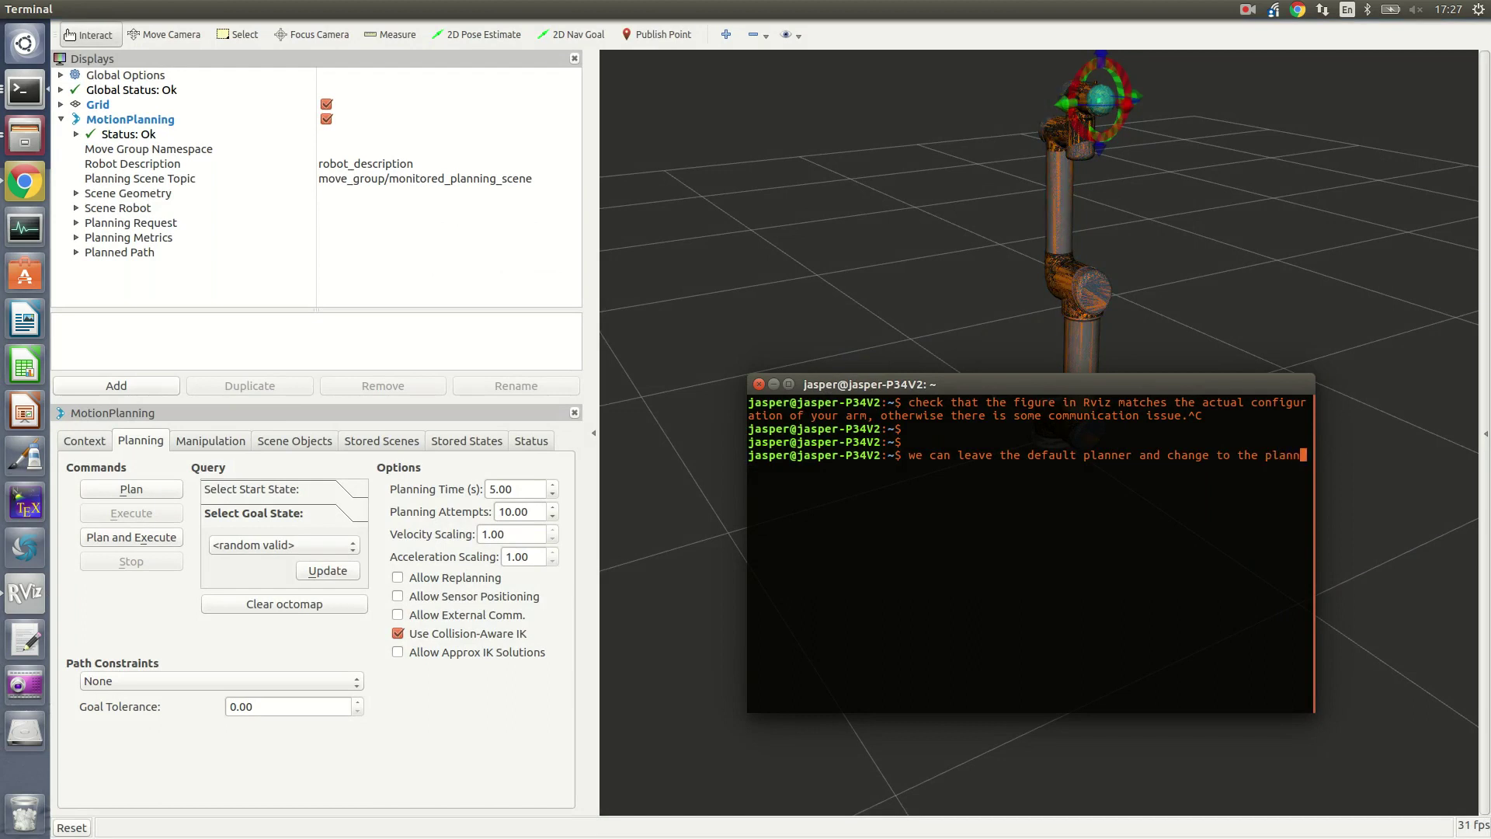
{"action": "type", "text": "ing tab"}
{"action": "key", "text": "ctrl+c"}
{"action": "key", "text": "Return"}
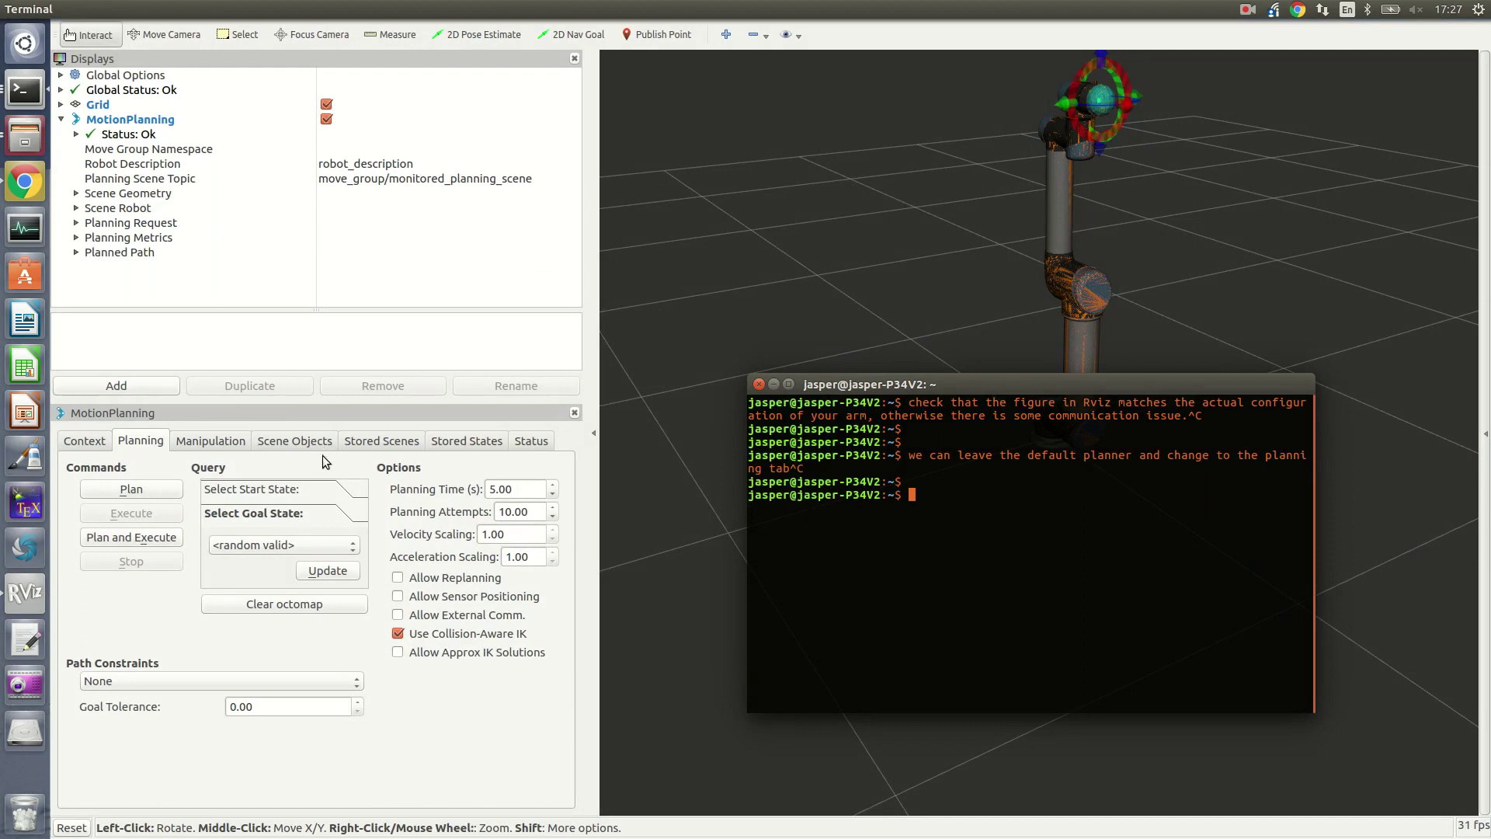
- Write the unexecuted terminal note "we'll update the start state to make it match our actual arm"
{"action": "type", "text": "we"}
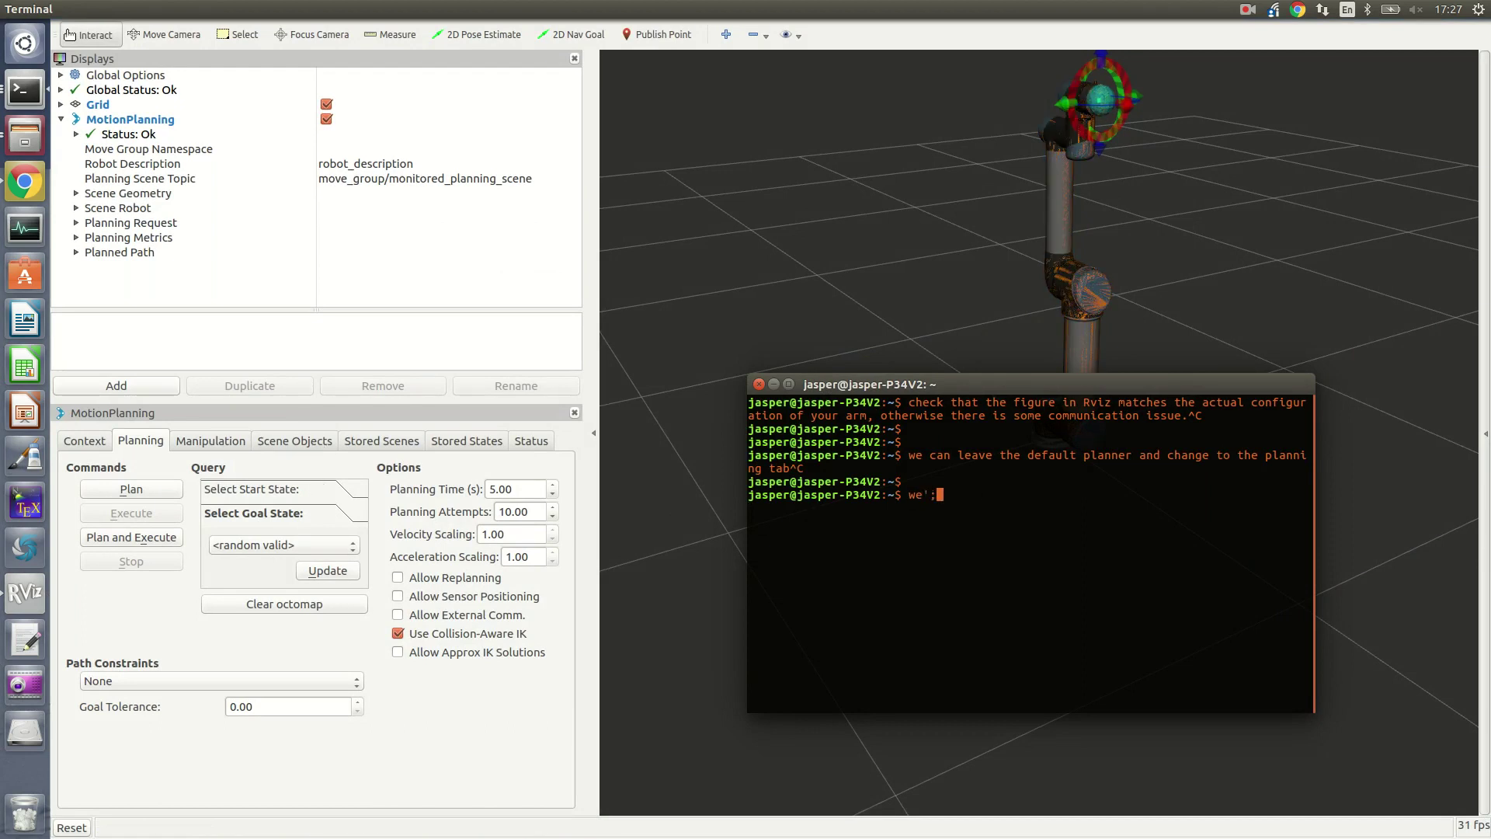
{"action": "type", "text": "'ll update the start sta"}
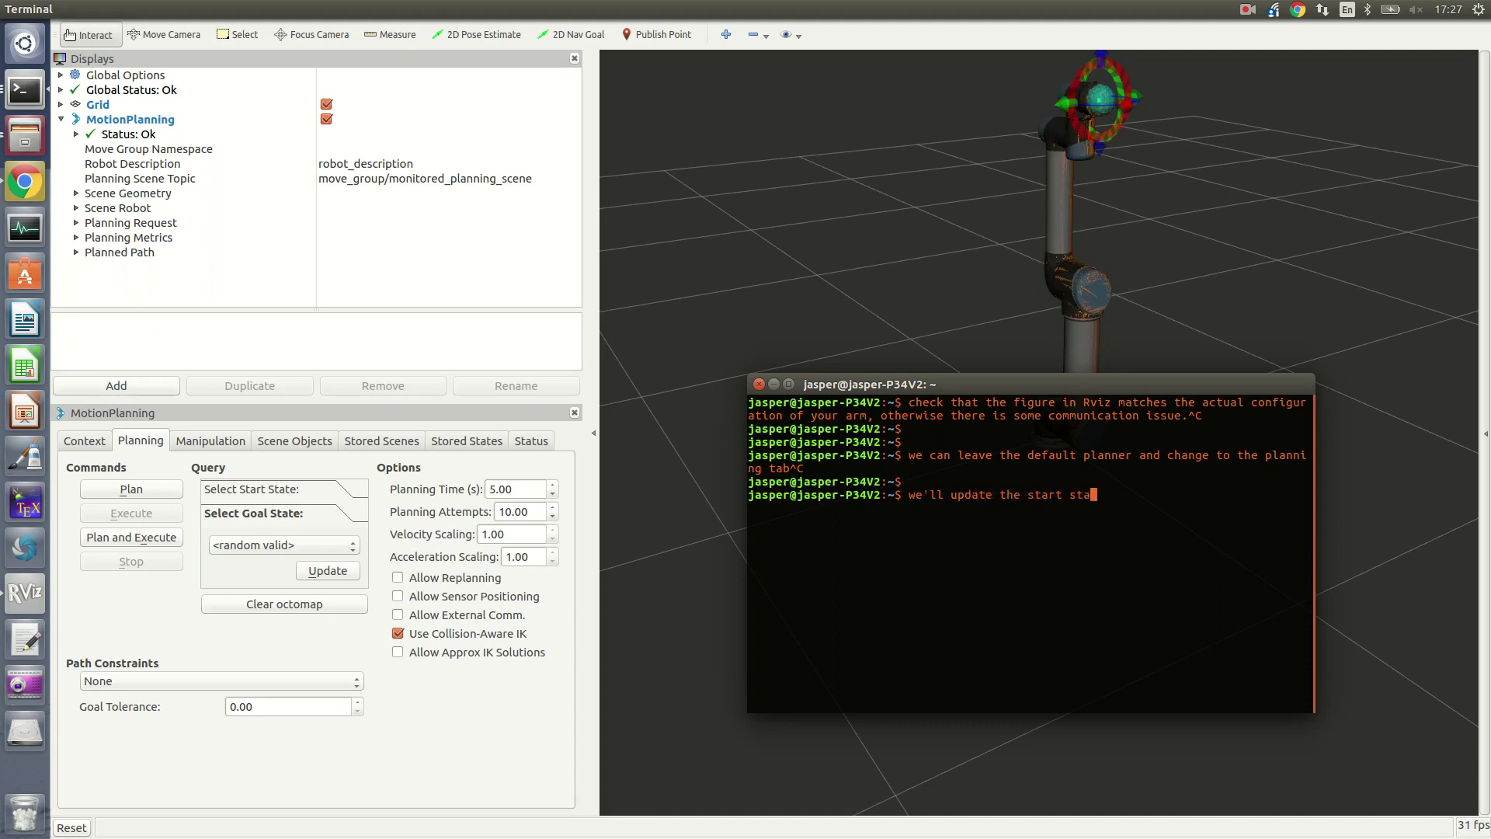
{"action": "type", "text": "te to make it match our actual arm"}
{"action": "key", "text": "ctrl+c"}
{"action": "type", "text": "then"}
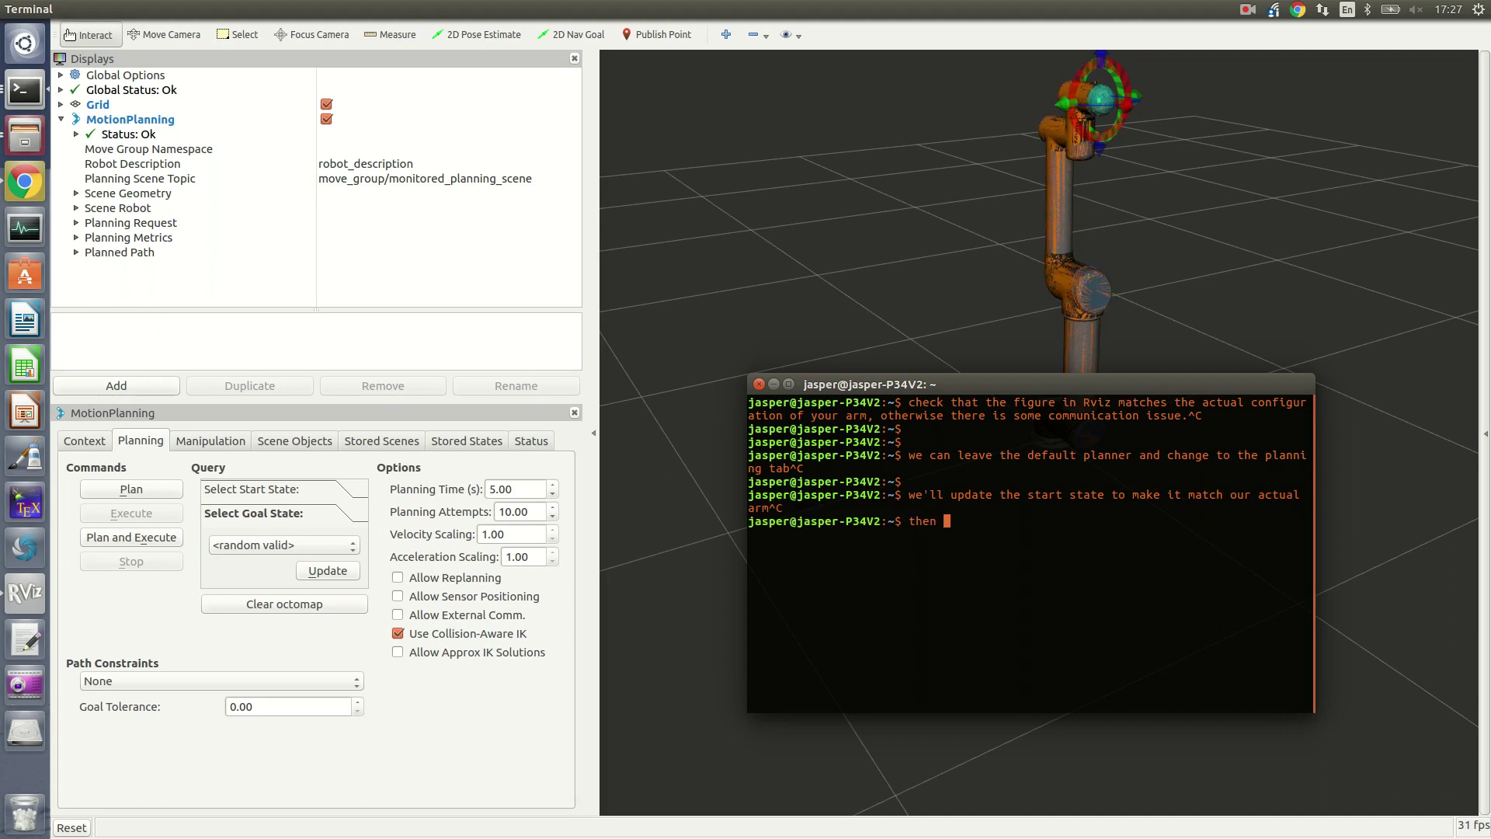
{"action": "key", "text": "BackSpace"}
{"action": "key", "text": "BackSpace"}
{"action": "key", "text": "BackSpace"}
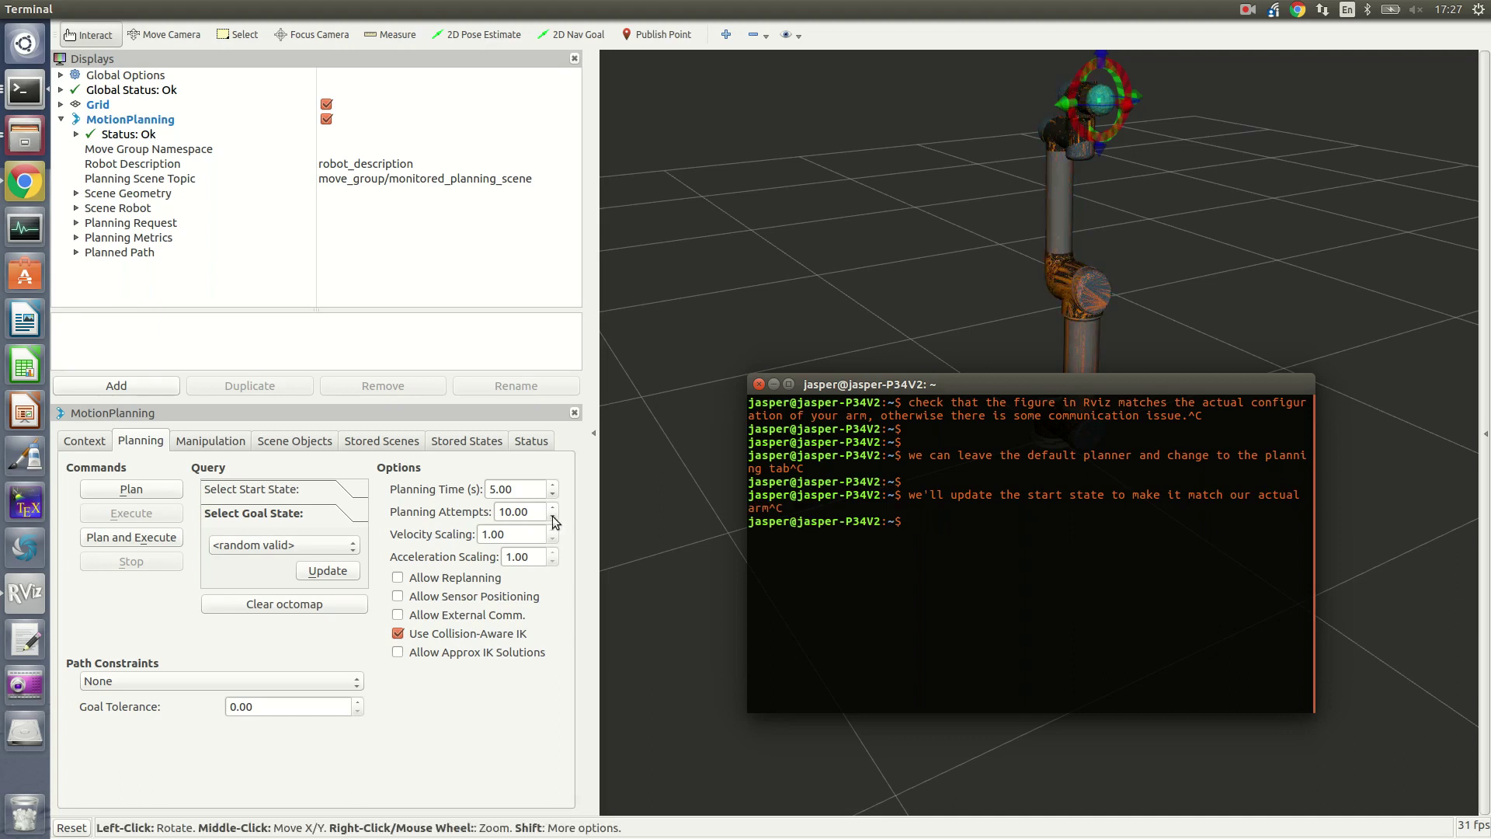
- Set the motion planning query's start state to <current> and update it
{"action": "left_click", "coordinate": [299, 493]}
{"action": "left_click", "coordinate": [295, 519]}
{"action": "left_click", "coordinate": [271, 515]}
{"action": "left_click", "coordinate": [324, 547]}
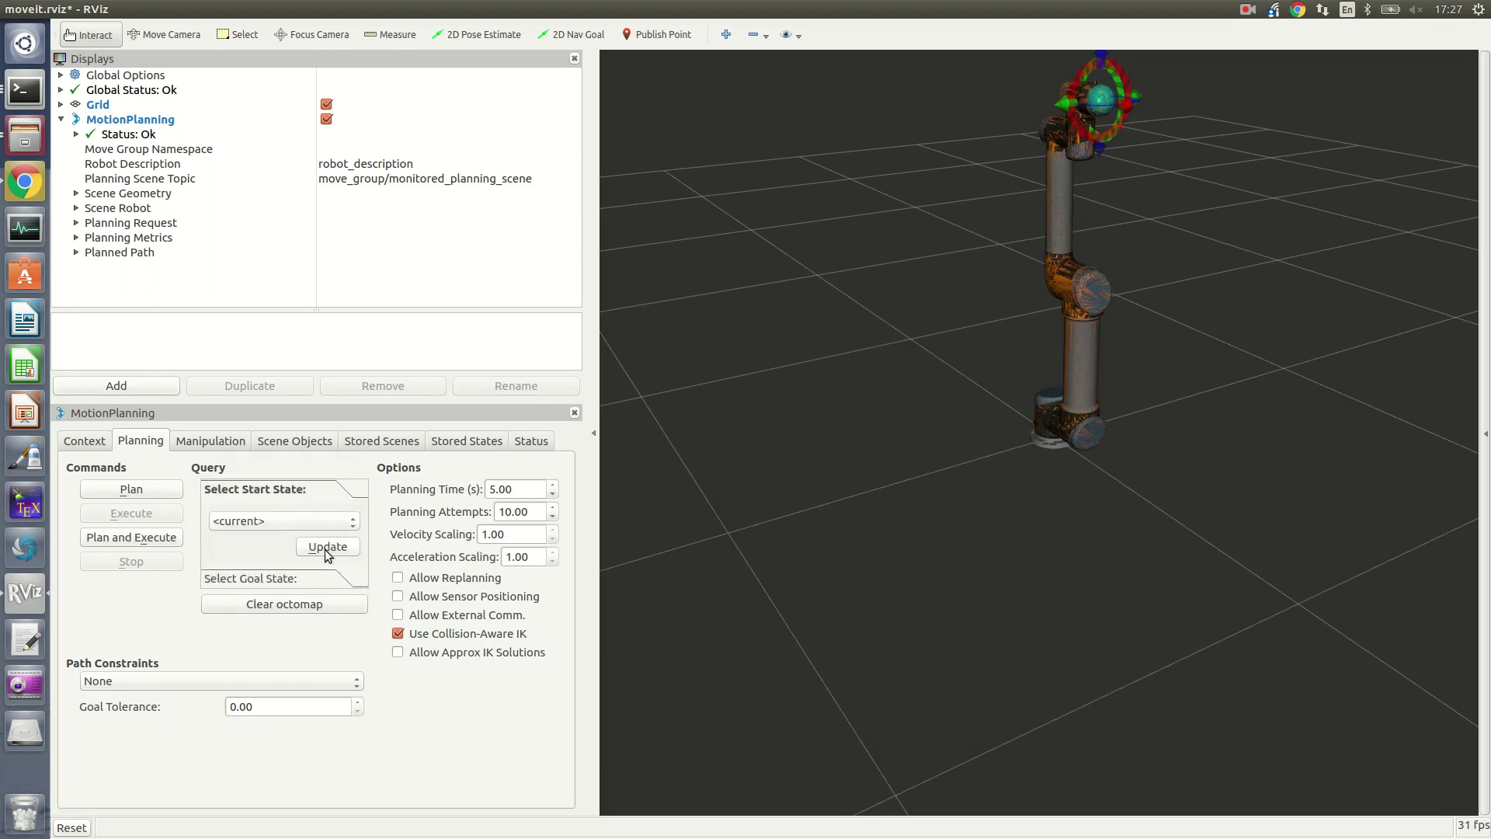
- Write the unexecuted terminal note "then pick a new move which is not going to run into the table or our end effector..."
{"action": "key", "text": "alt+Tab"}
{"action": "type", "text": "then pick"}
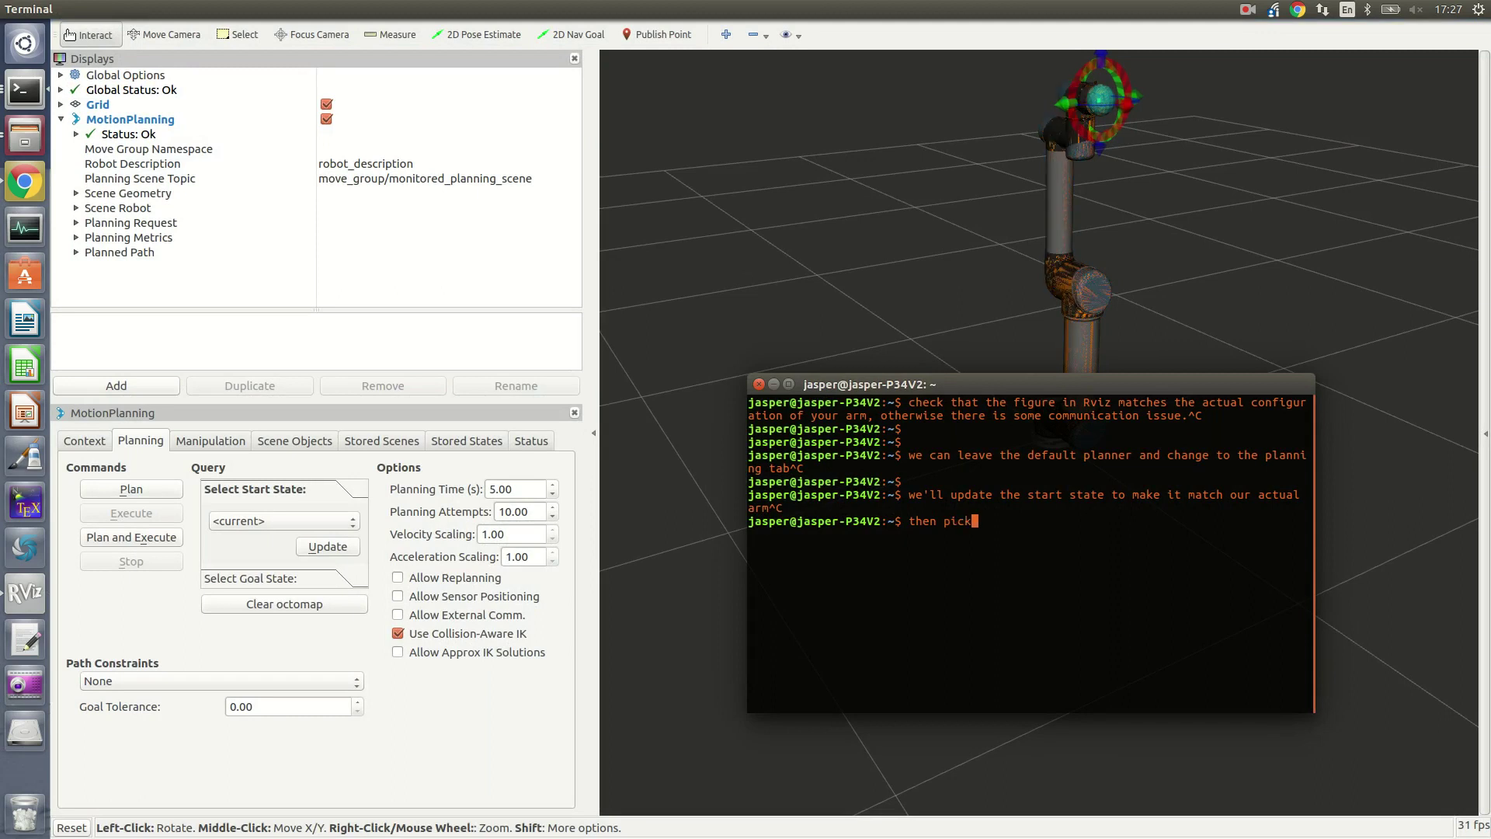
{"action": "type", "text": " a new move wh"}
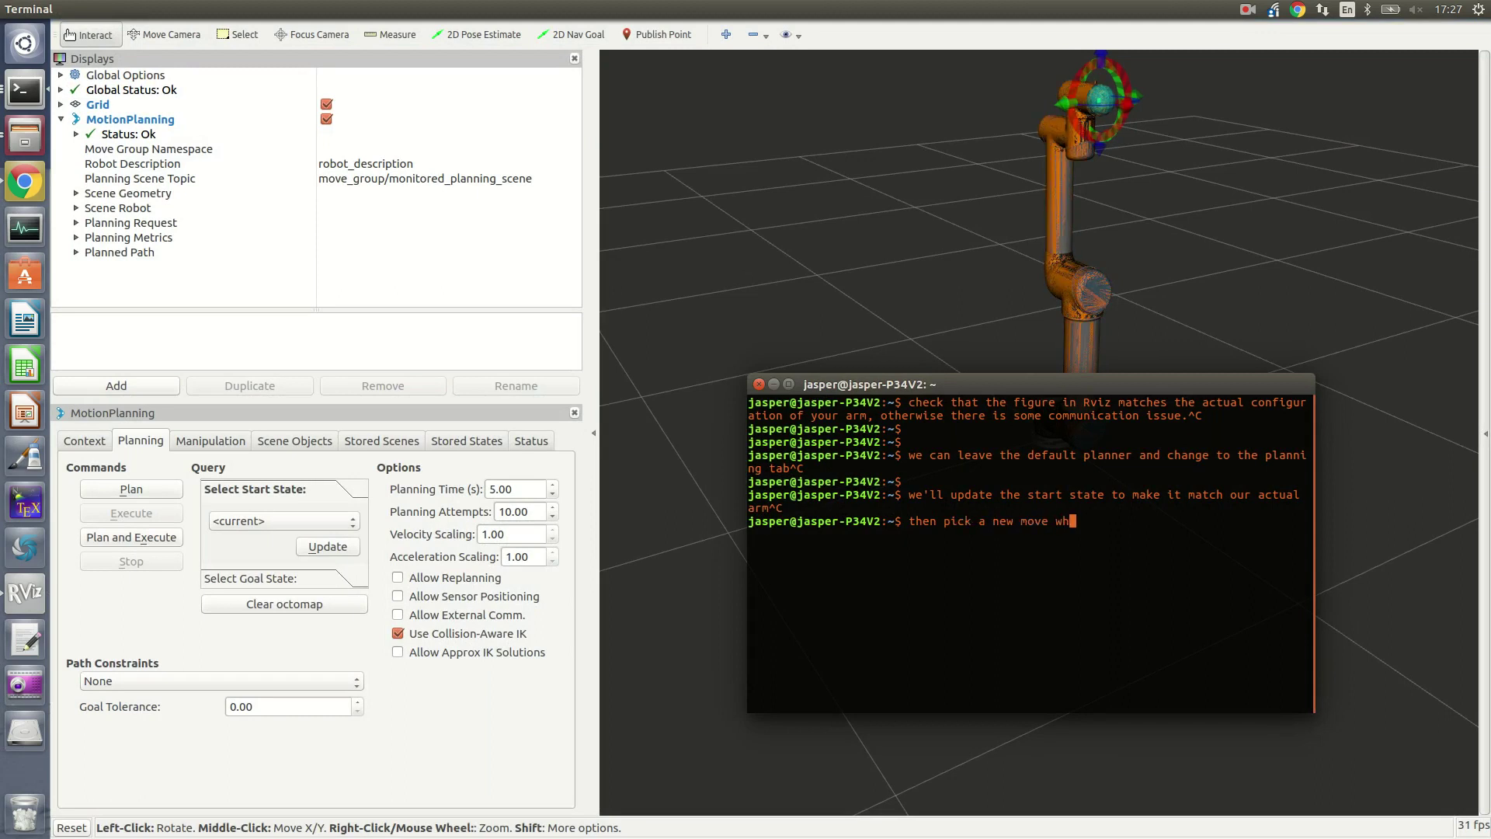
{"action": "type", "text": "ich is not go"}
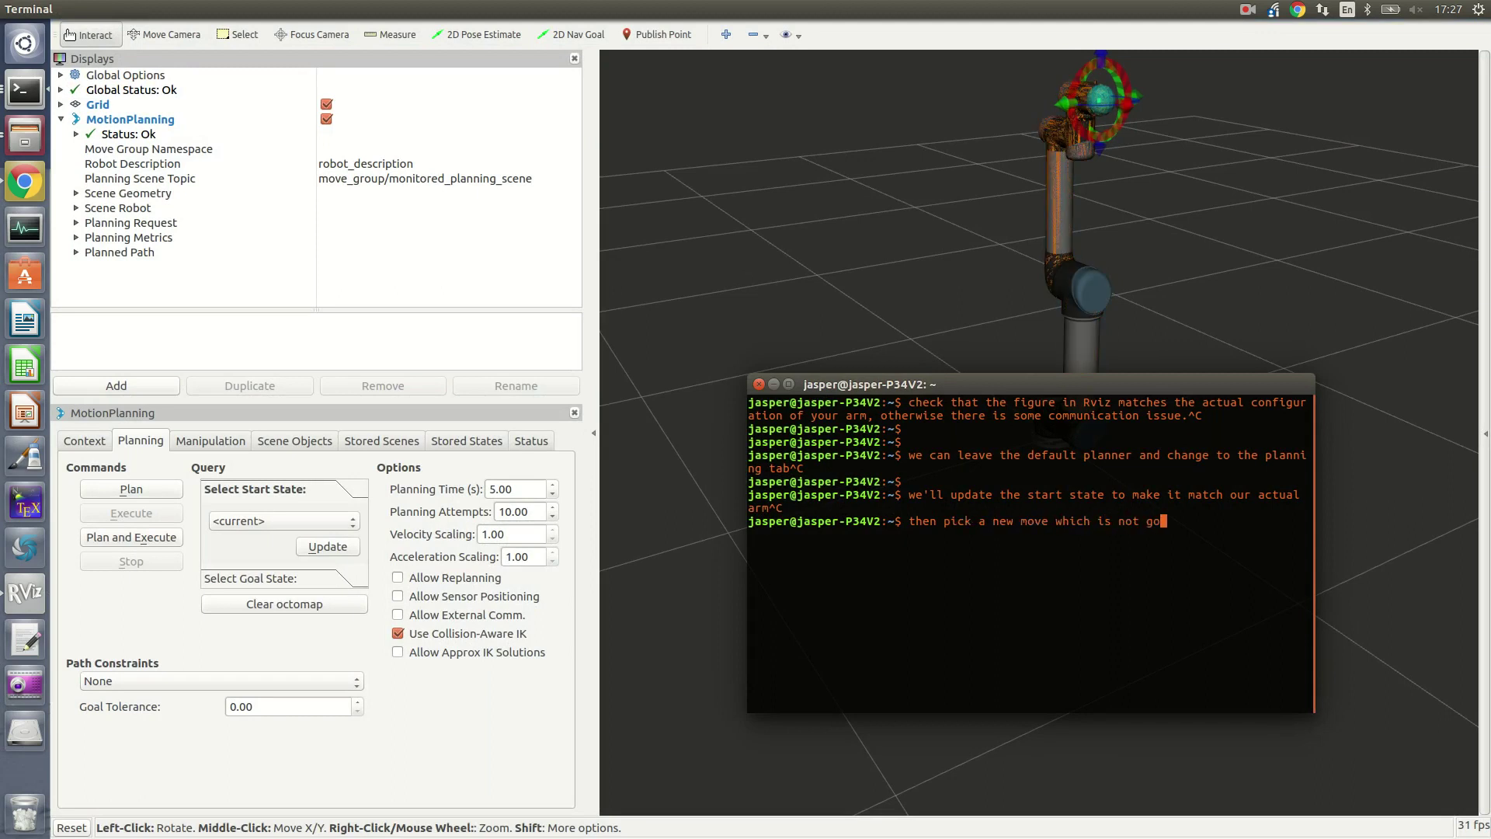
{"action": "type", "text": "ing to run into the ta"}
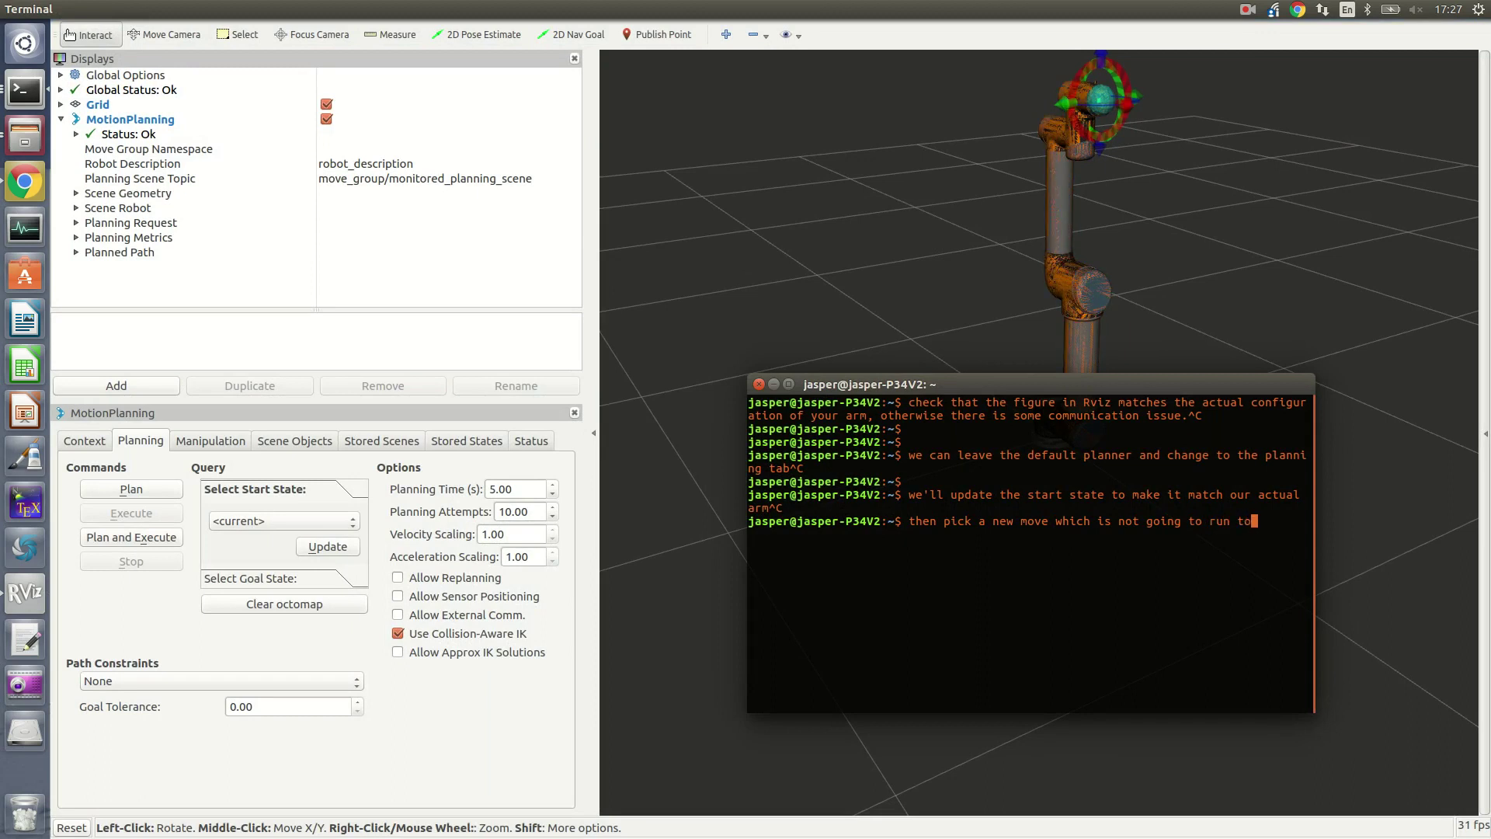
{"action": "type", "text": "ble"}
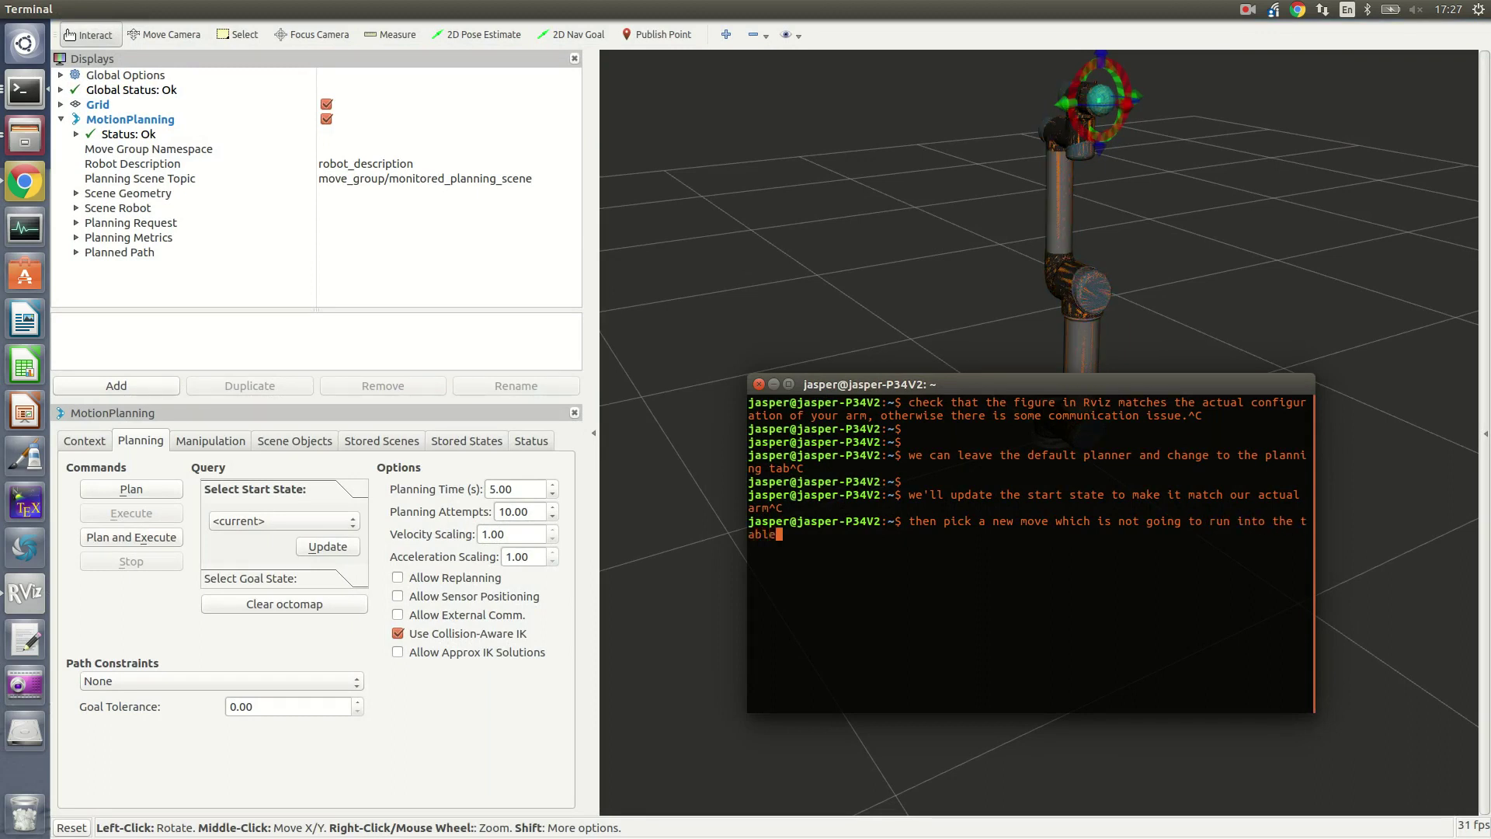
{"action": "type", "text": " or our end"}
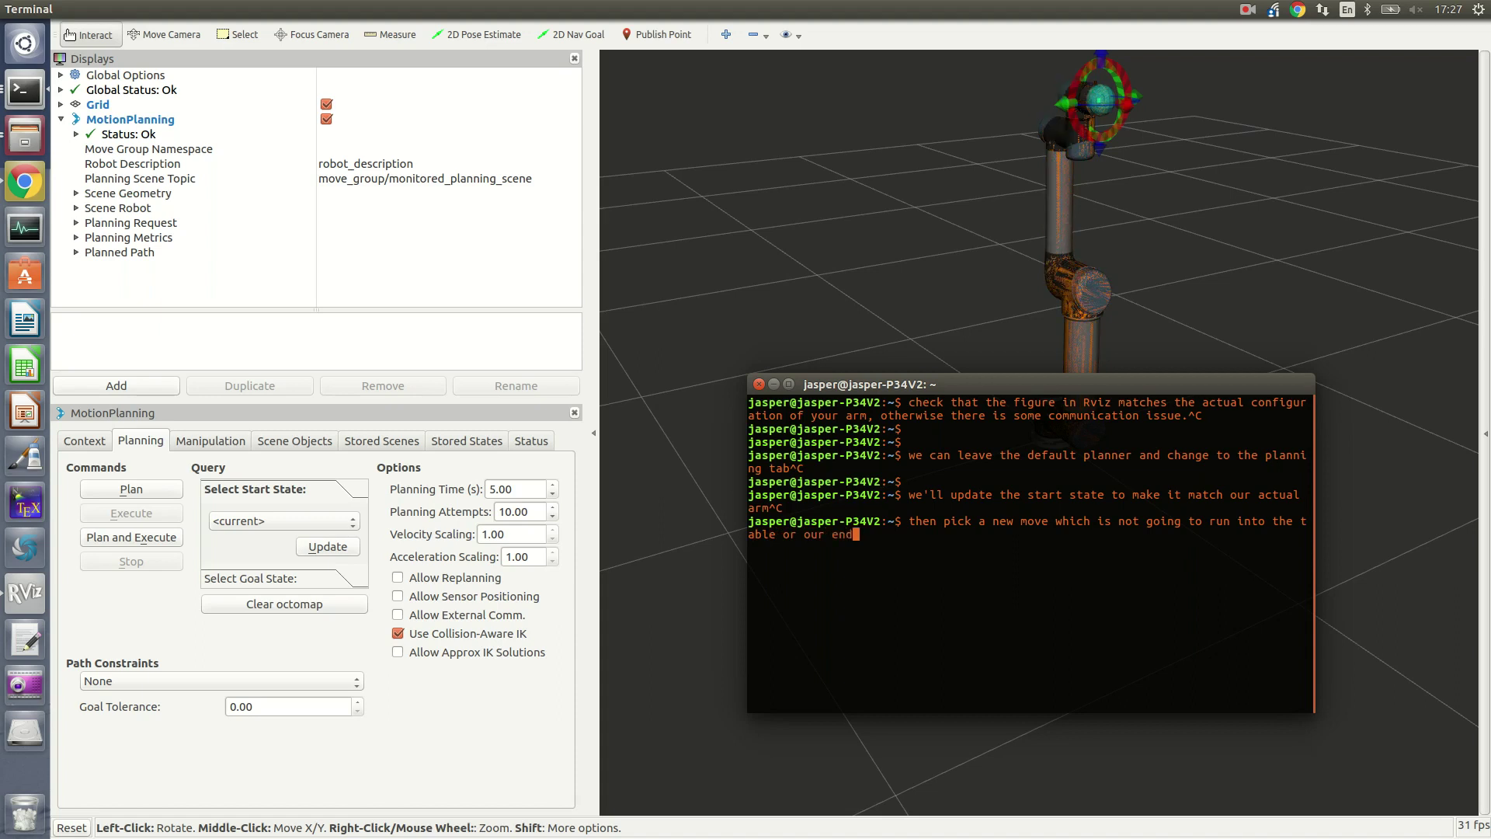
{"action": "type", "text": " effector..."}
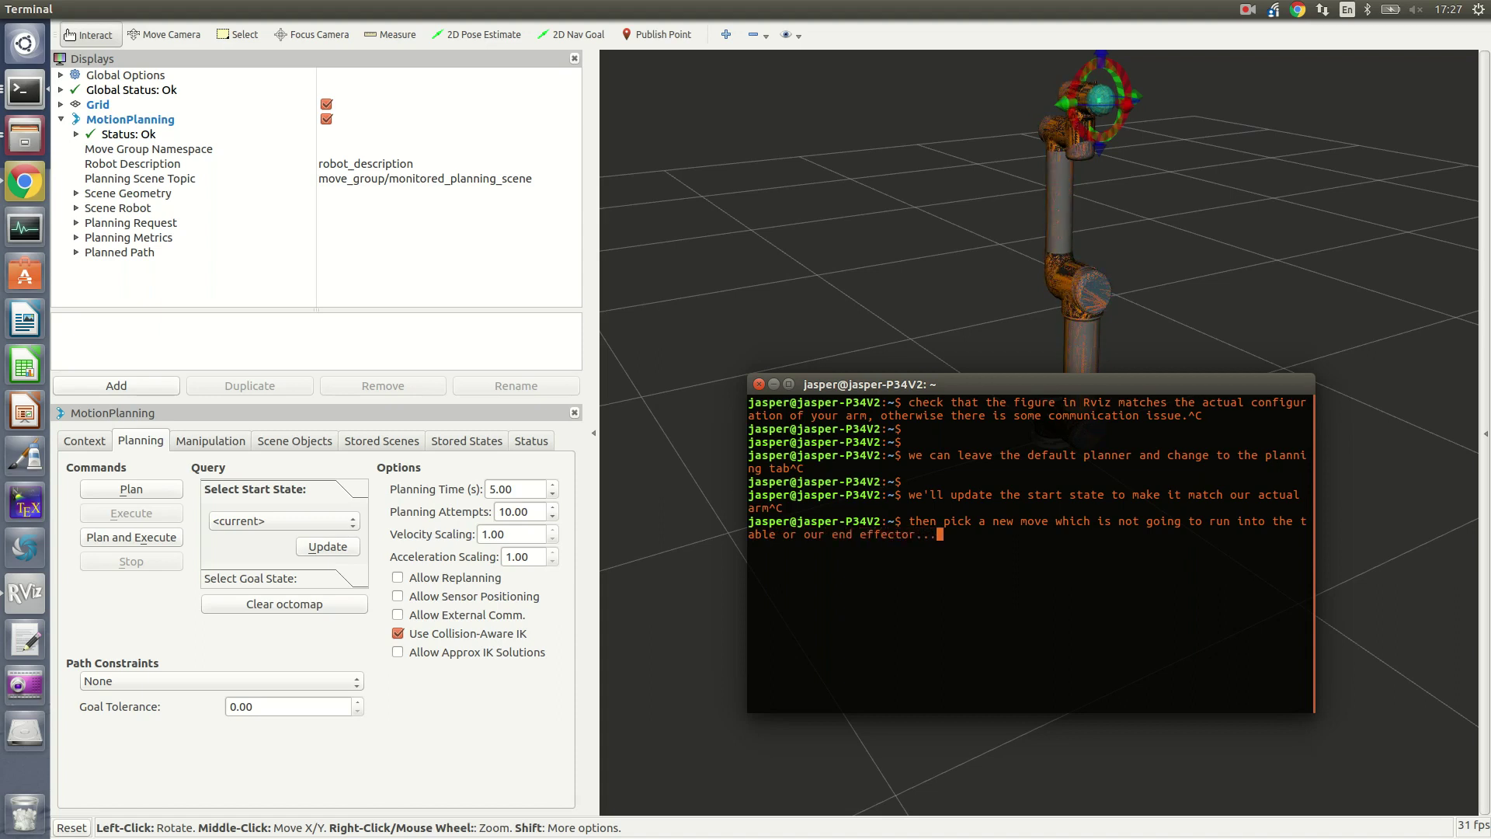
{"action": "key", "text": "ctrl+c"}
{"action": "key", "text": "Return"}
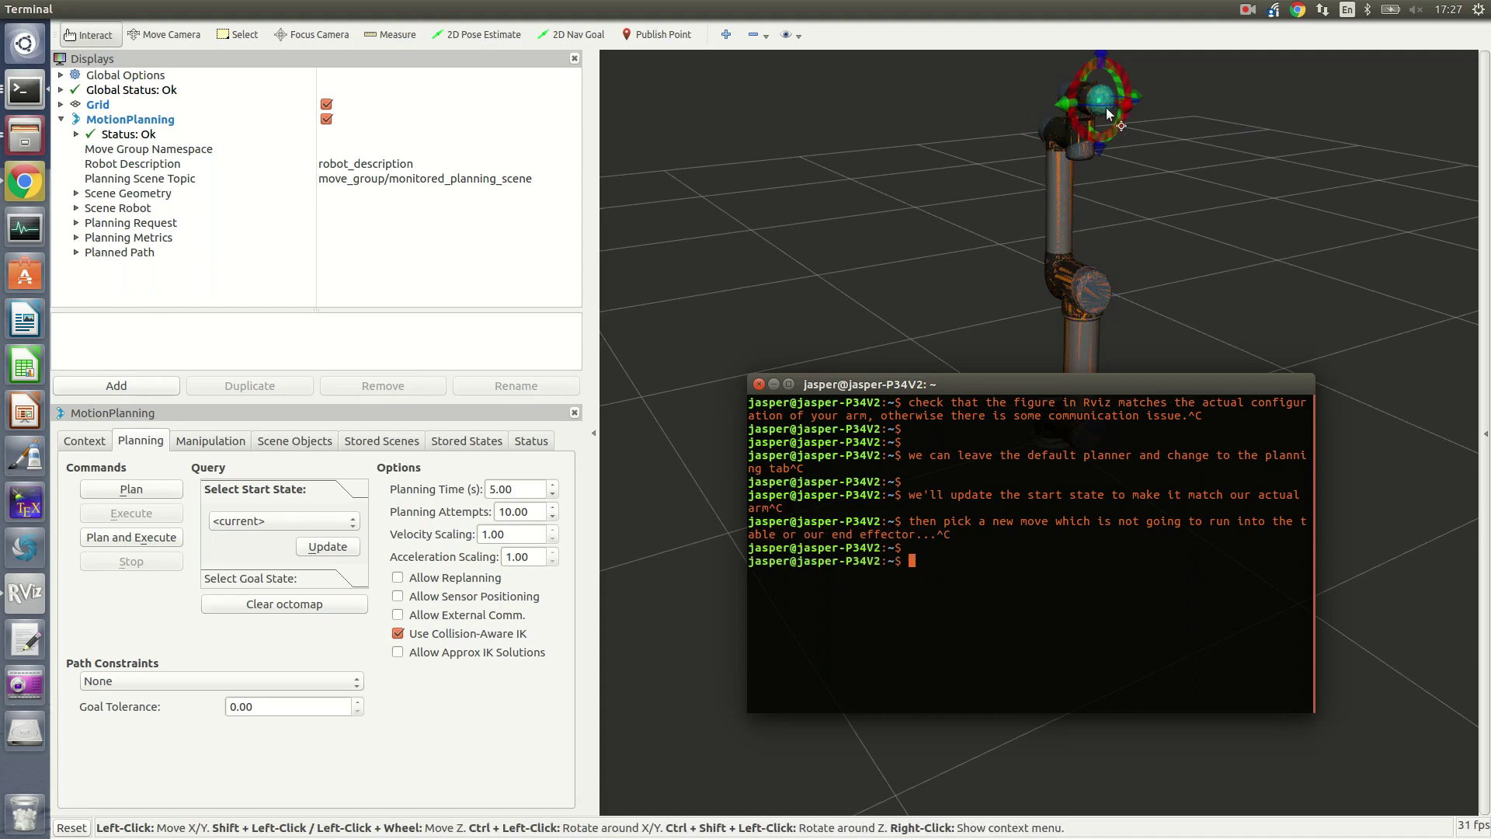
- Move the goal end effector outward and slightly down from the upright arm, and plan the motion to that pose
{"action": "left_click", "coordinate": [1095, 101]}
{"action": "left_click_drag", "start_coordinate": [1042, 129], "coordinate": [952, 174]}
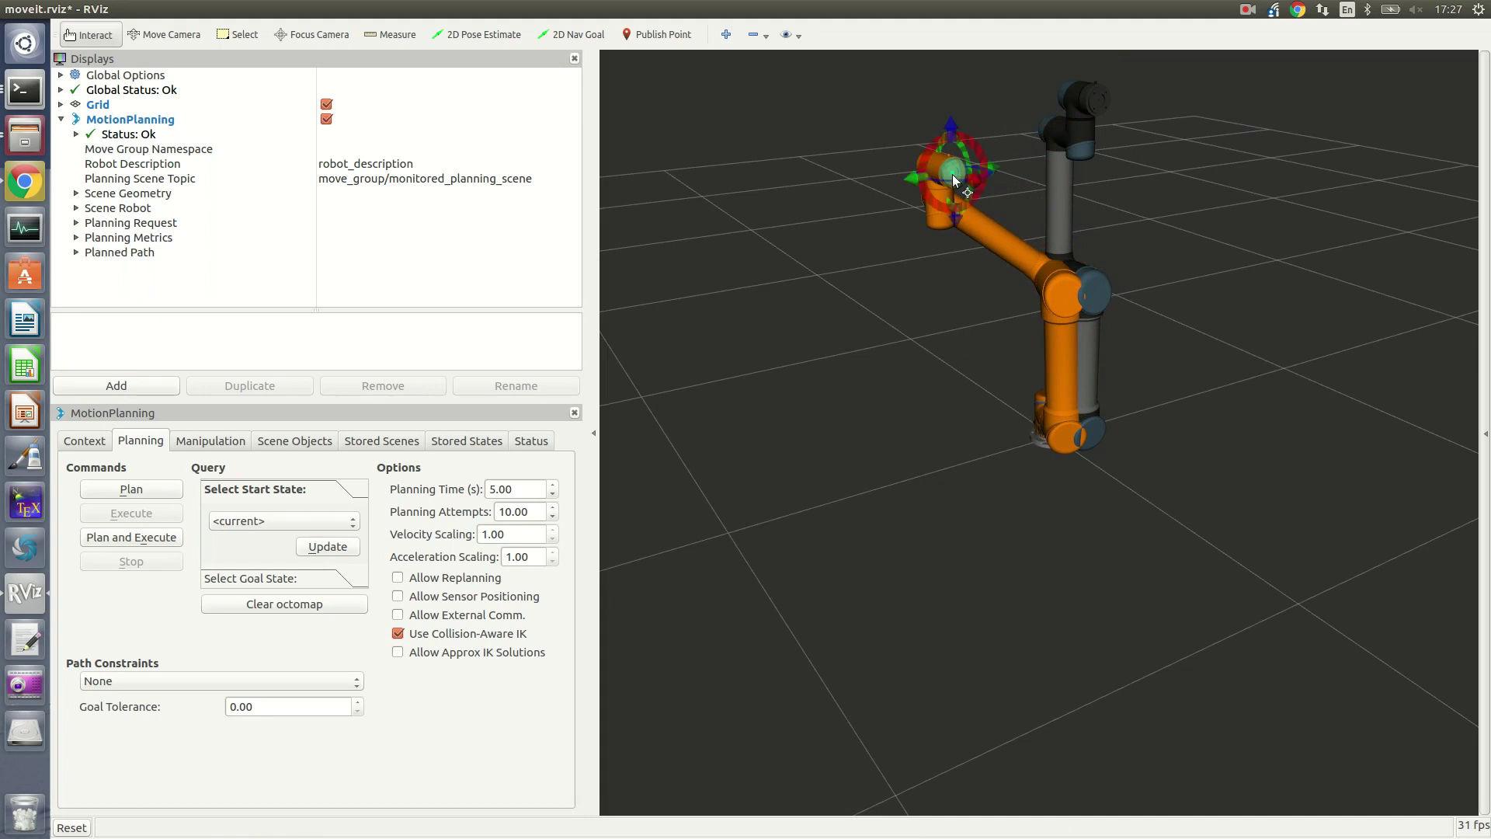
{"action": "left_click", "coordinate": [169, 489]}
- Write the unexecuted terminal note "click 'plan' and make sure the plan does not do anything stupid"
{"action": "key", "text": "alt+Tab"}
{"action": "type", "text": "click 'pl"}
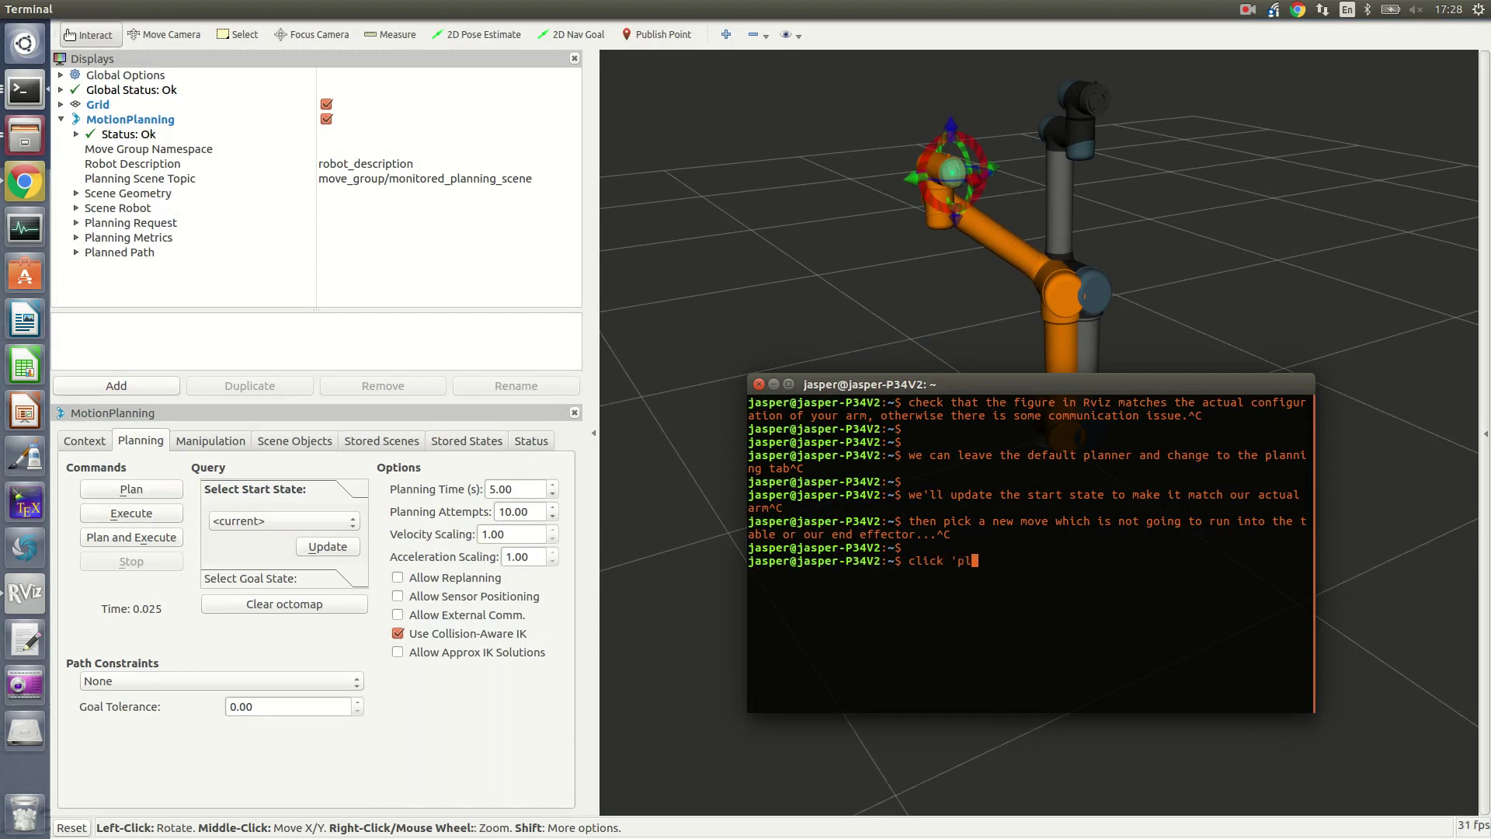
{"action": "type", "text": "an' and make sure the plan does "}
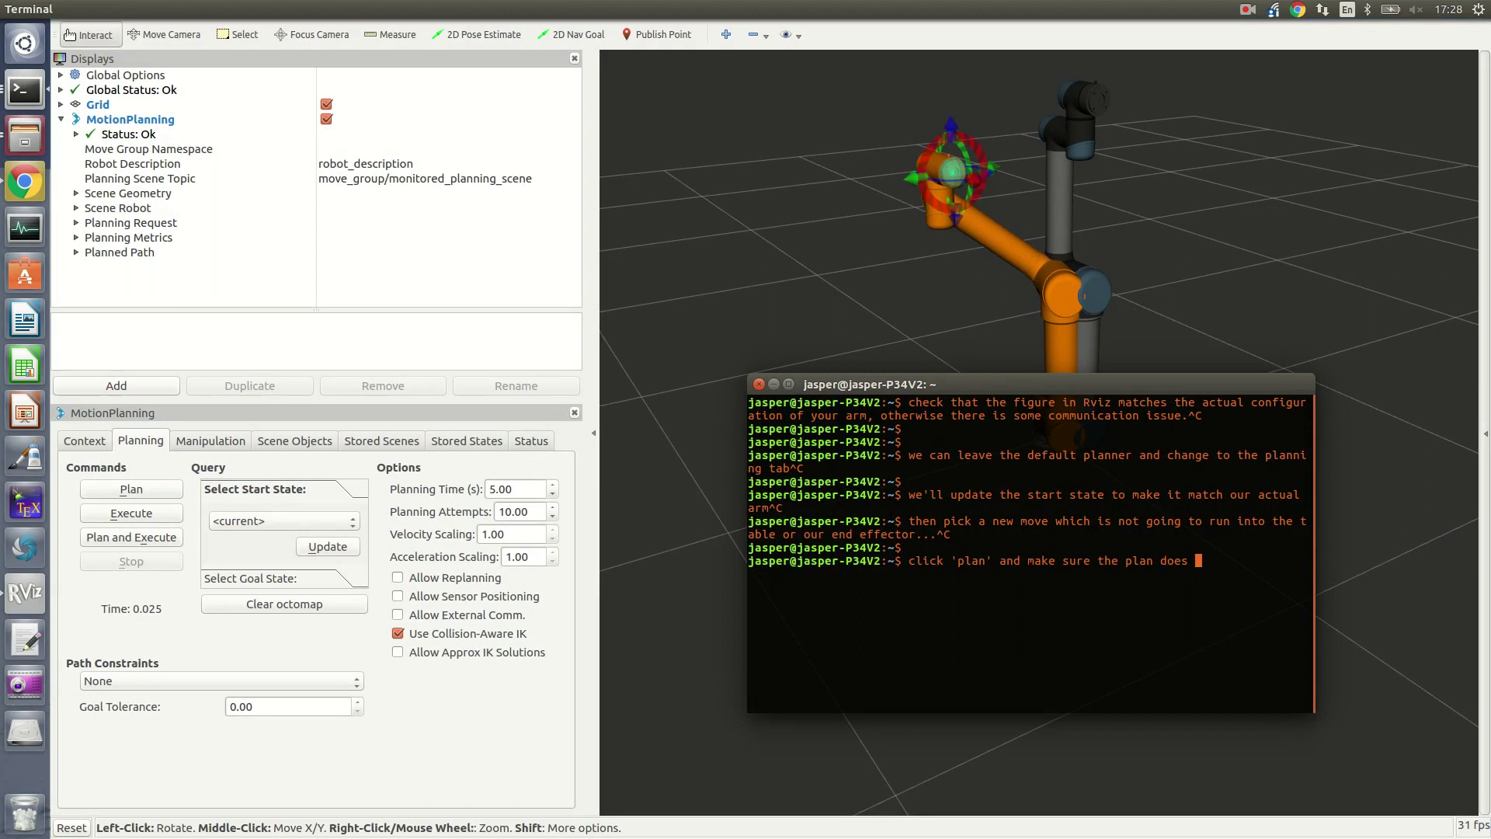
{"action": "type", "text": "not do anything stup"}
{"action": "key", "text": "ctrl+c"}
{"action": "key", "text": "ctrl+c"}
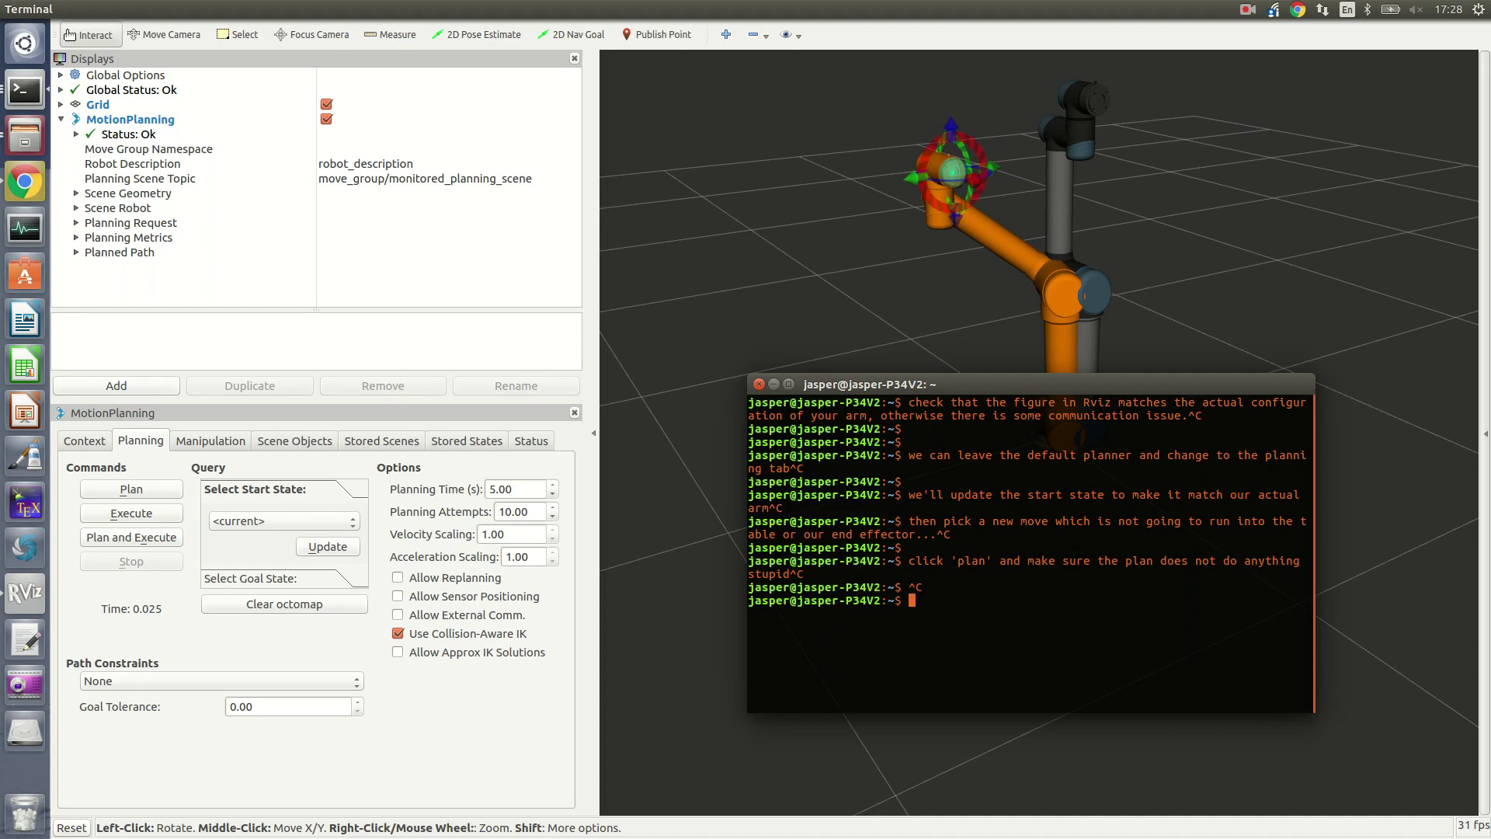
- Write the unexecuted terminal note "once you are happy with the plan, stand clear of the robot and have someone on the estop button"
{"action": "type", "text": "once you are happy with the plan"}
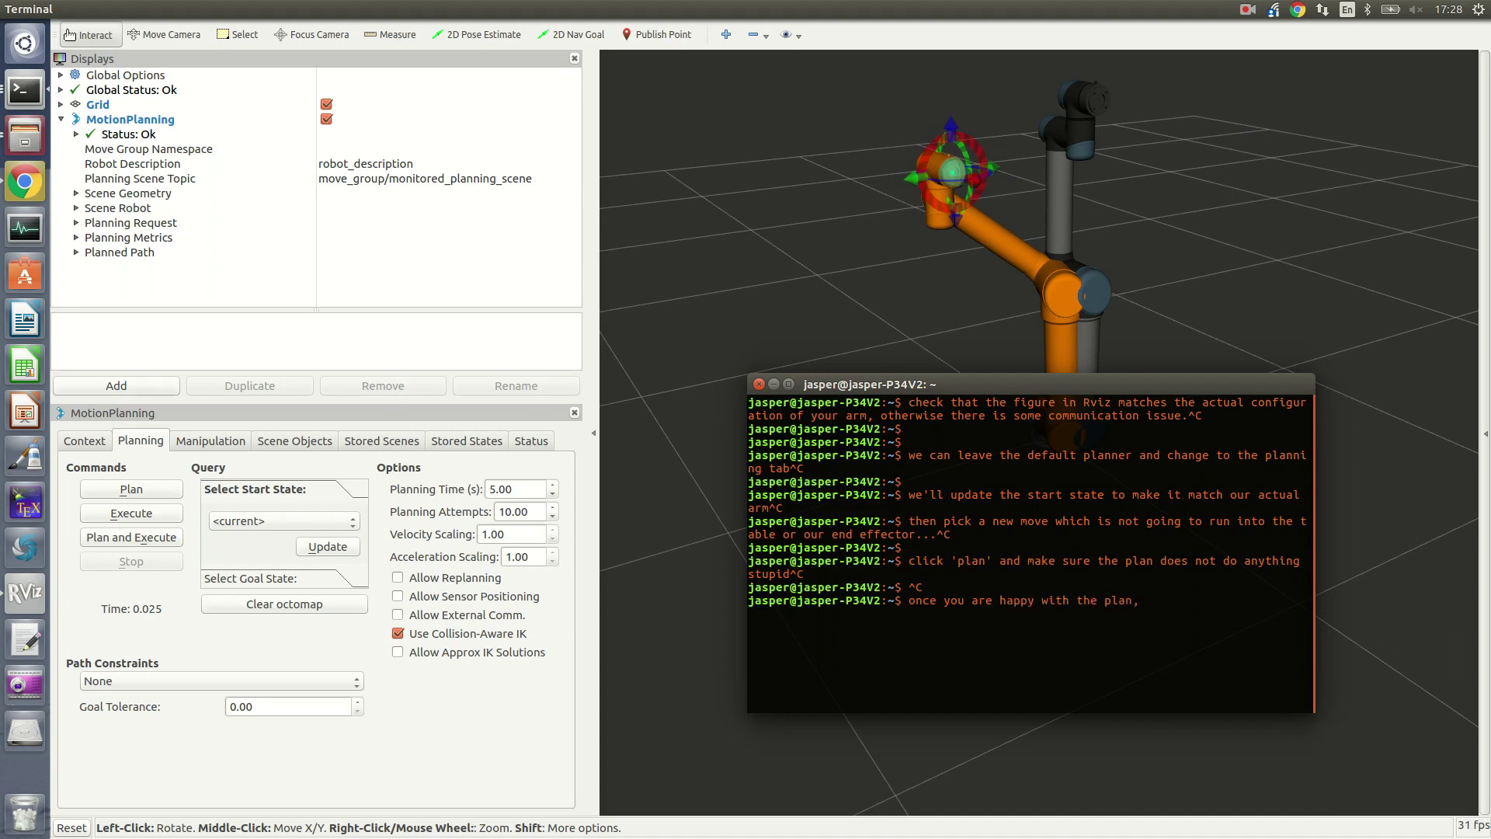
{"action": "type", "text": ", stand clear of the robot and"}
{"action": "type", "text": "have "}
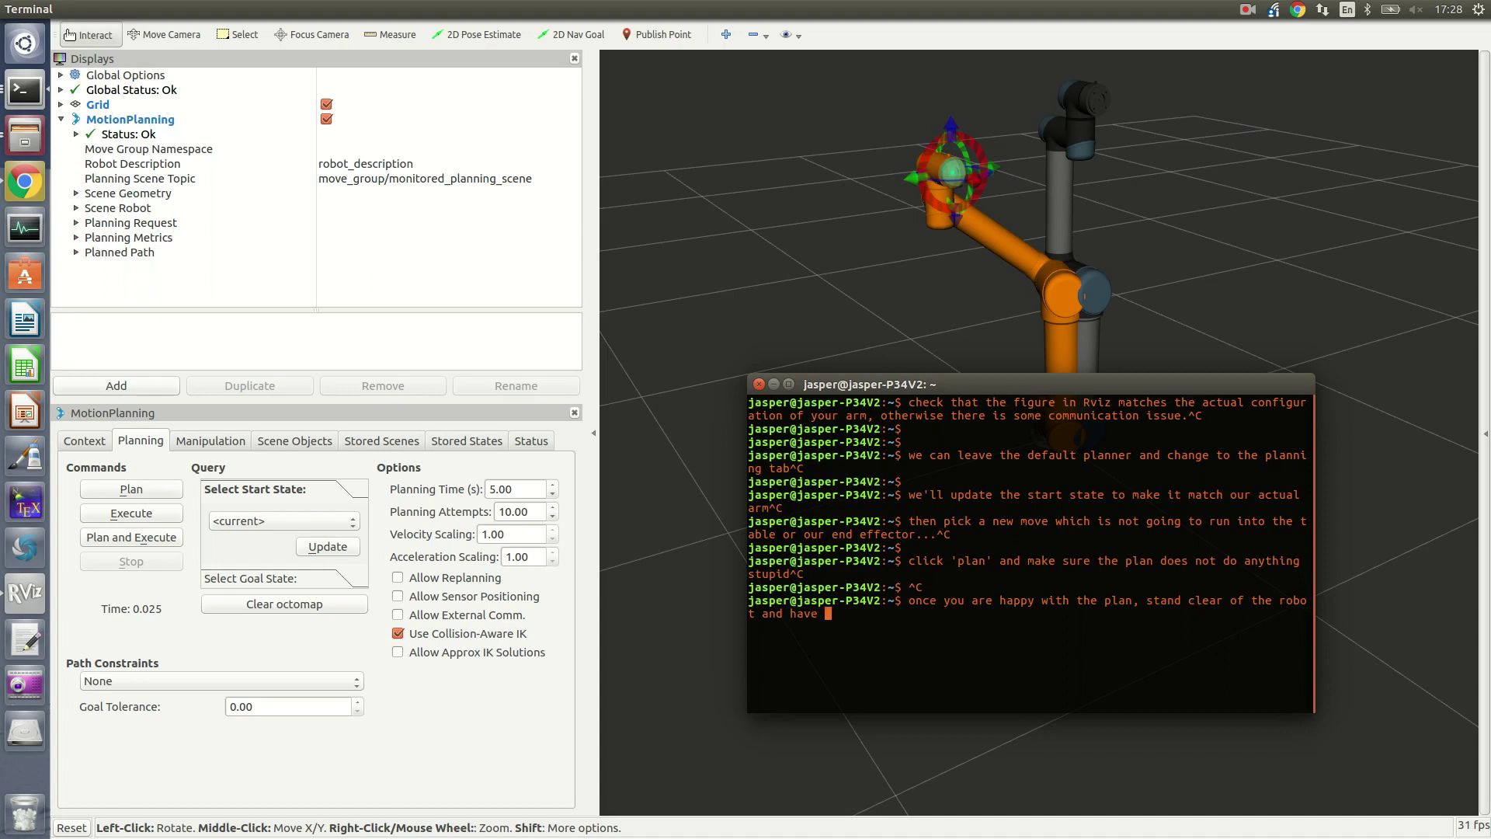
{"action": "type", "text": "someone"}
{"action": "key", "text": "BackSpace"}
{"action": "type", "text": "ne on the estop button"}
{"action": "key", "text": "ctrl+c"}
- Add the unexecuted terminal note "then click 'Execute'" and execute the planned motion in RViz
{"action": "type", "text": "then clic"}
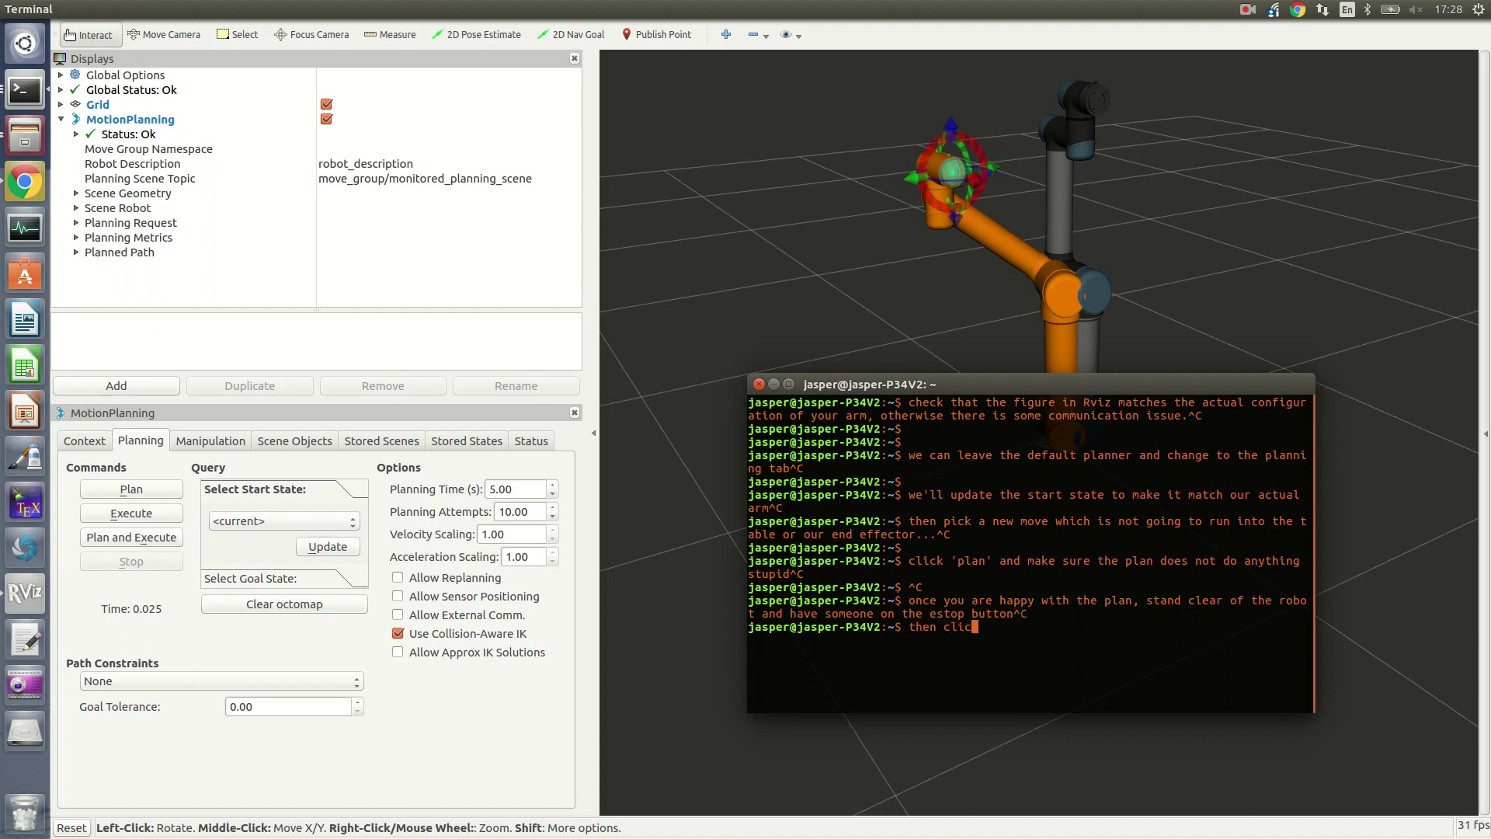
{"action": "type", "text": "k 'Execute"}
{"action": "left_click", "coordinate": [103, 513]}
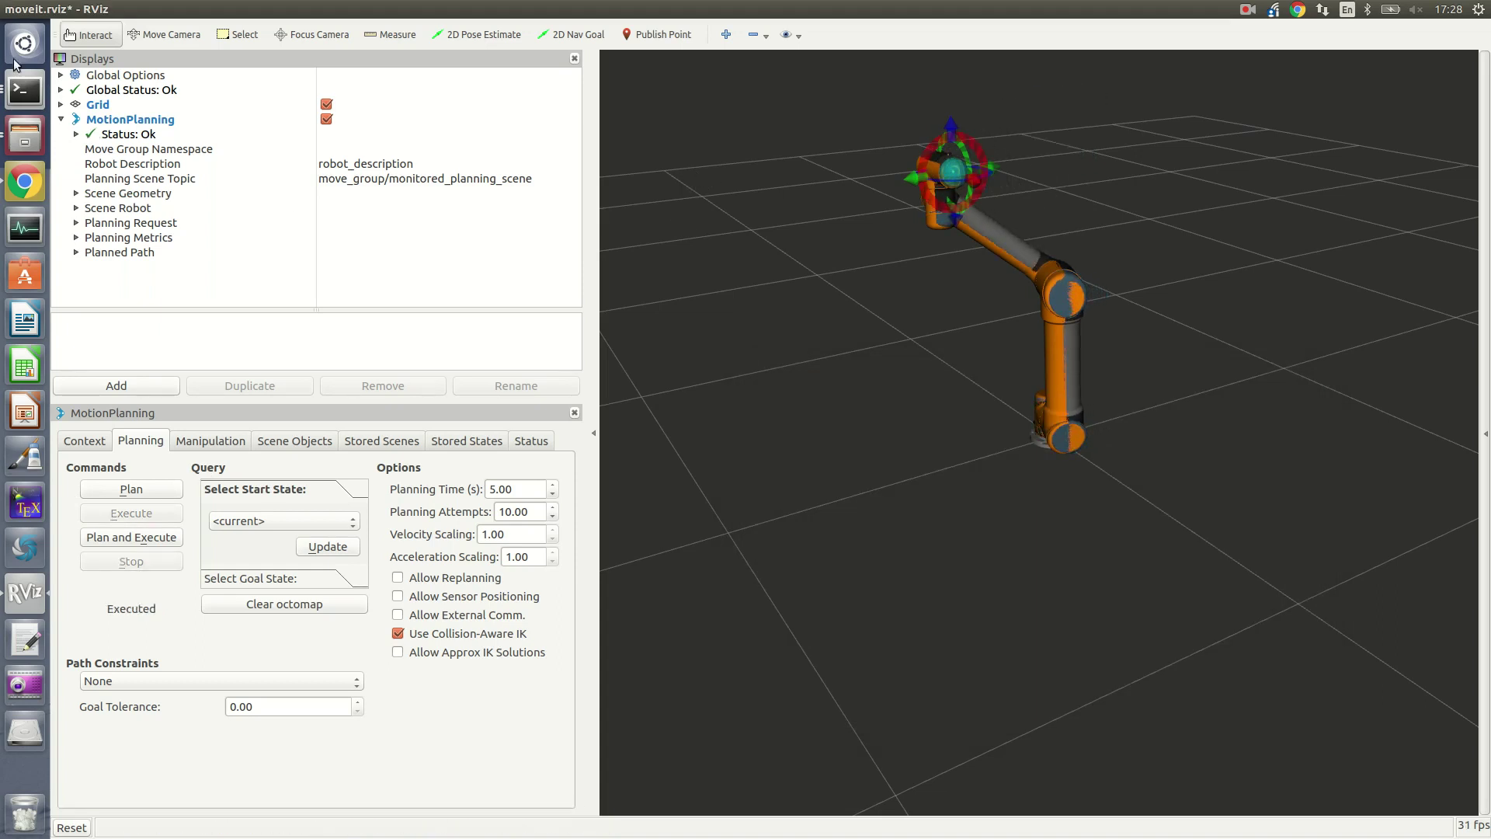
- Note in the terminal "All done! your arm should have moved to the desired configuration and the Rviz status should have updated." and close that terminal
{"action": "left_click", "coordinate": [21, 92]}
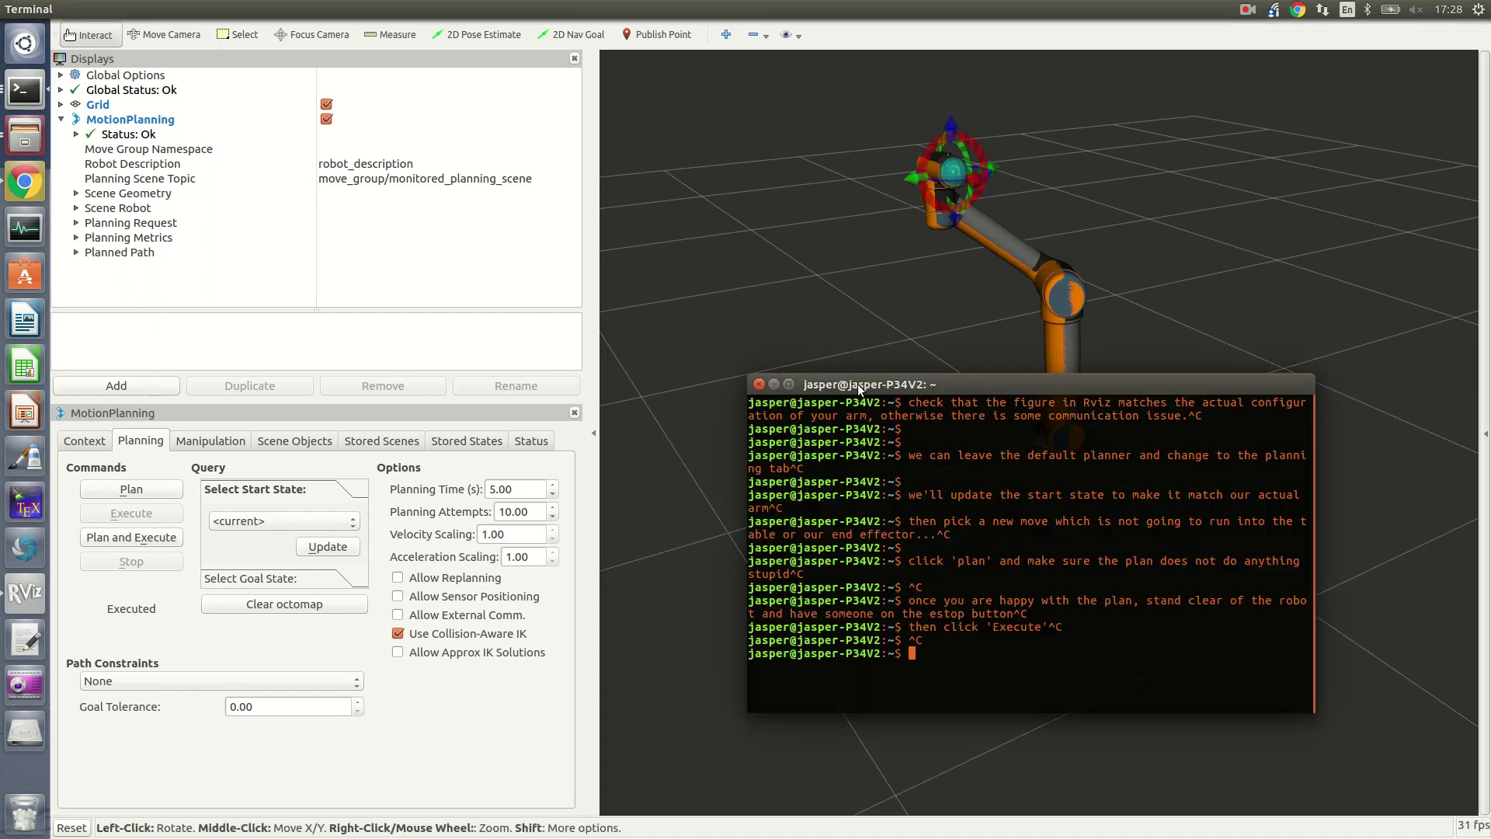
{"action": "type", "text": "All done! your a"}
{"action": "type", "text": "rm should have moved to the "}
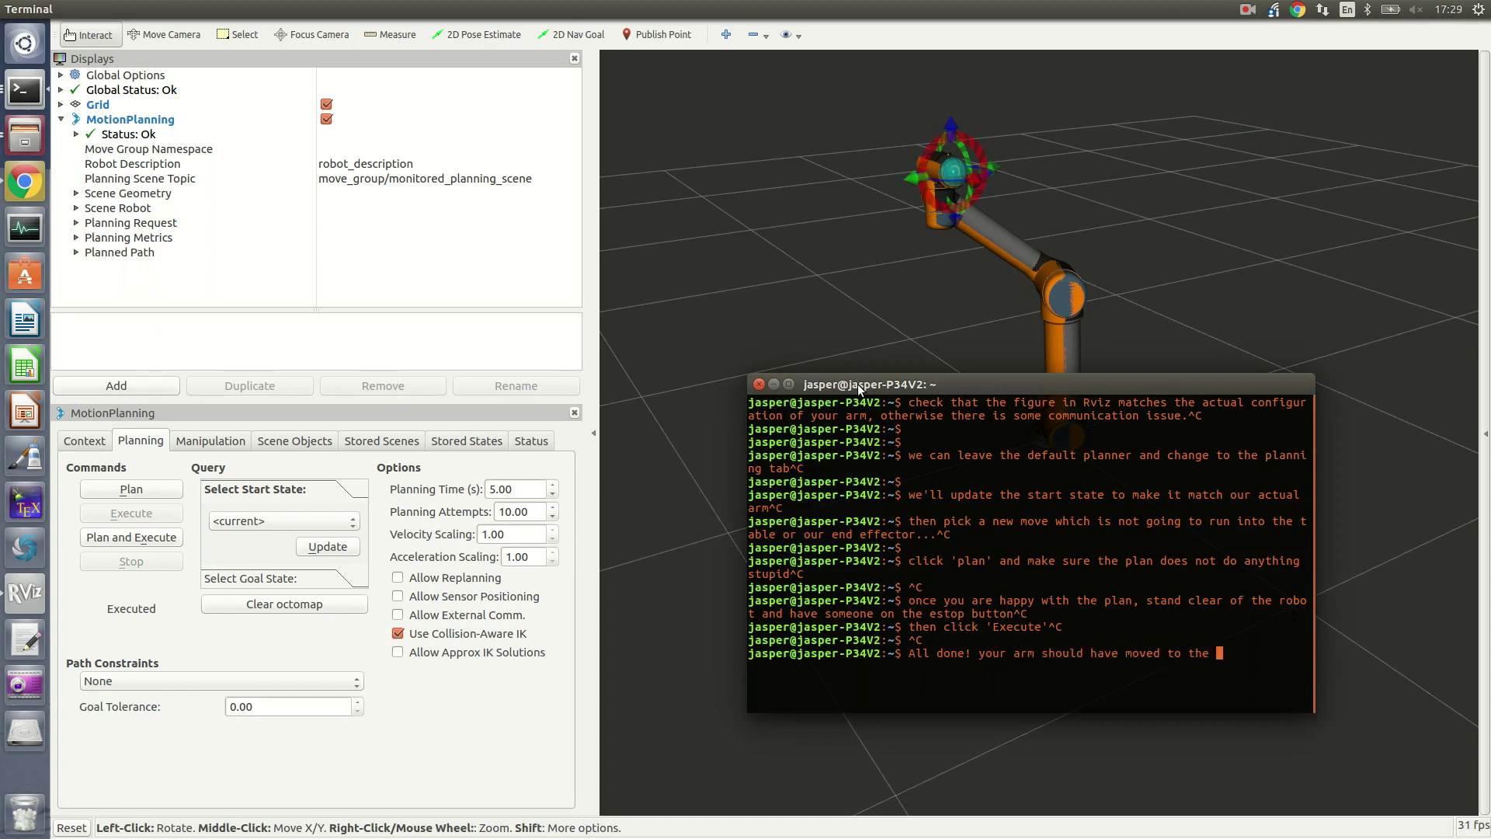
{"action": "type", "text": "desired configuration and the Rv"}
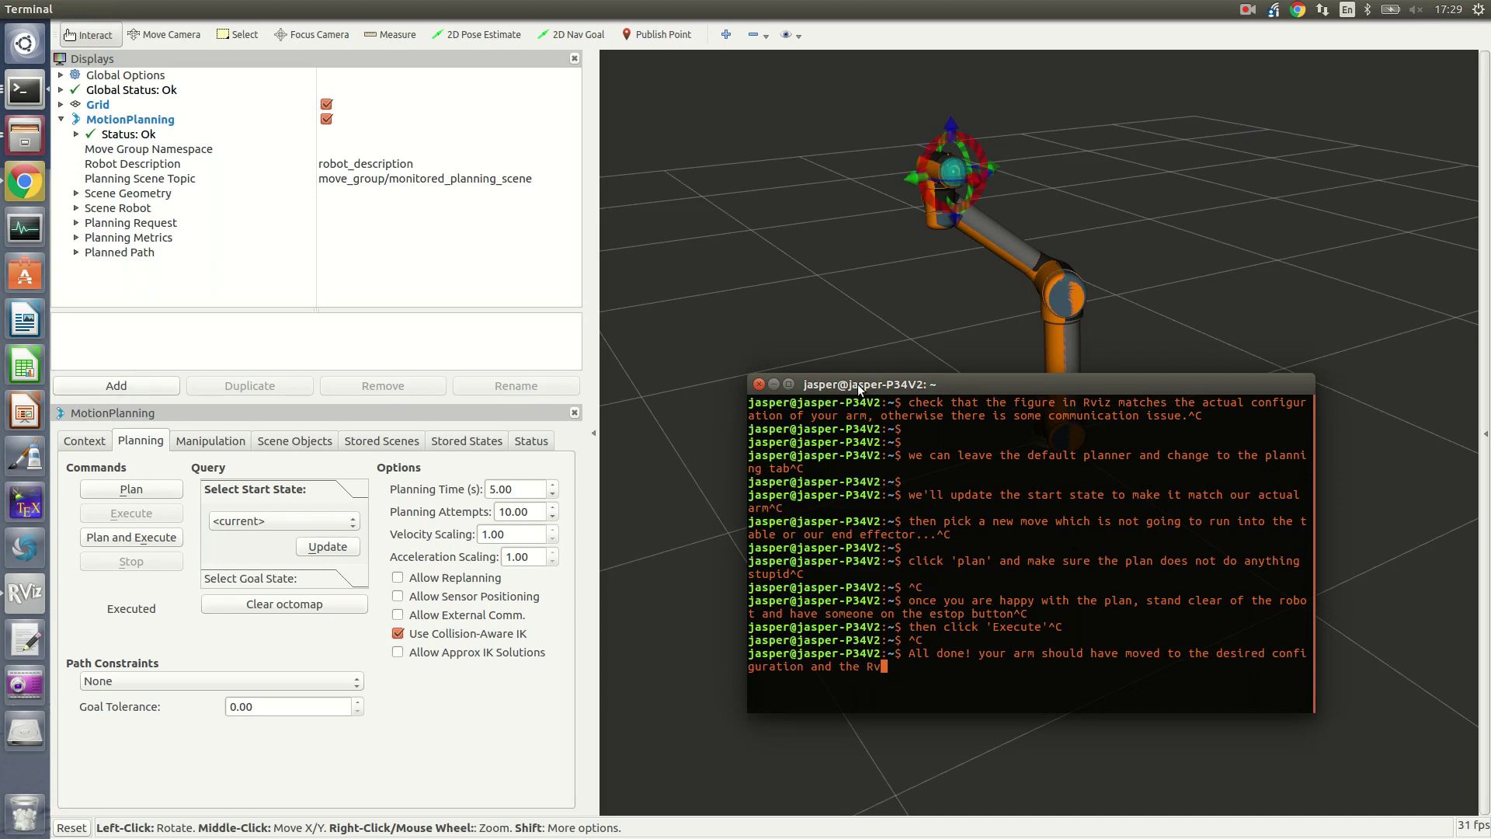
{"action": "type", "text": "iz status should have updated."}
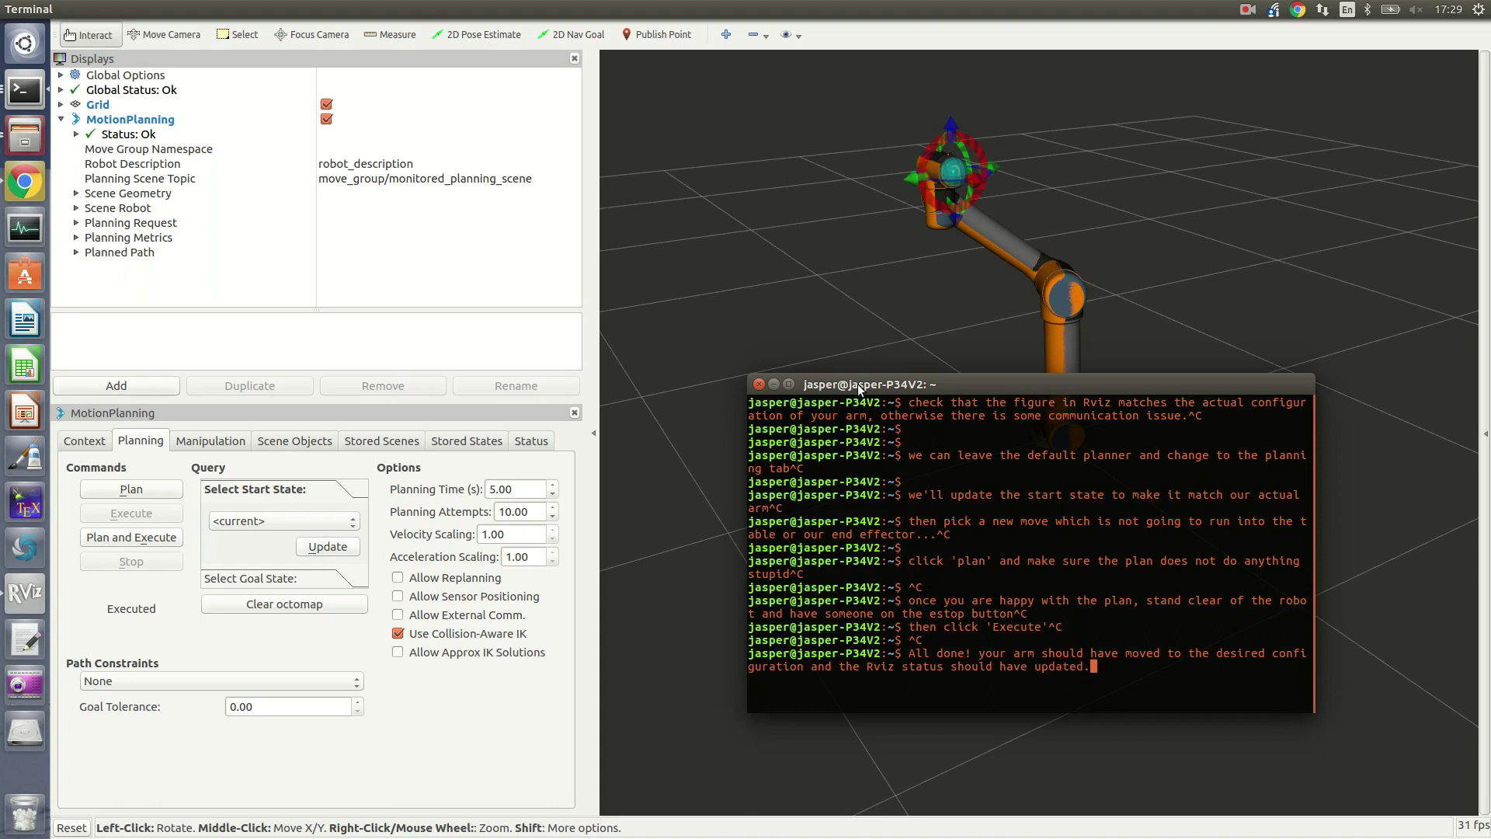
{"action": "key", "text": "ctrl+c"}
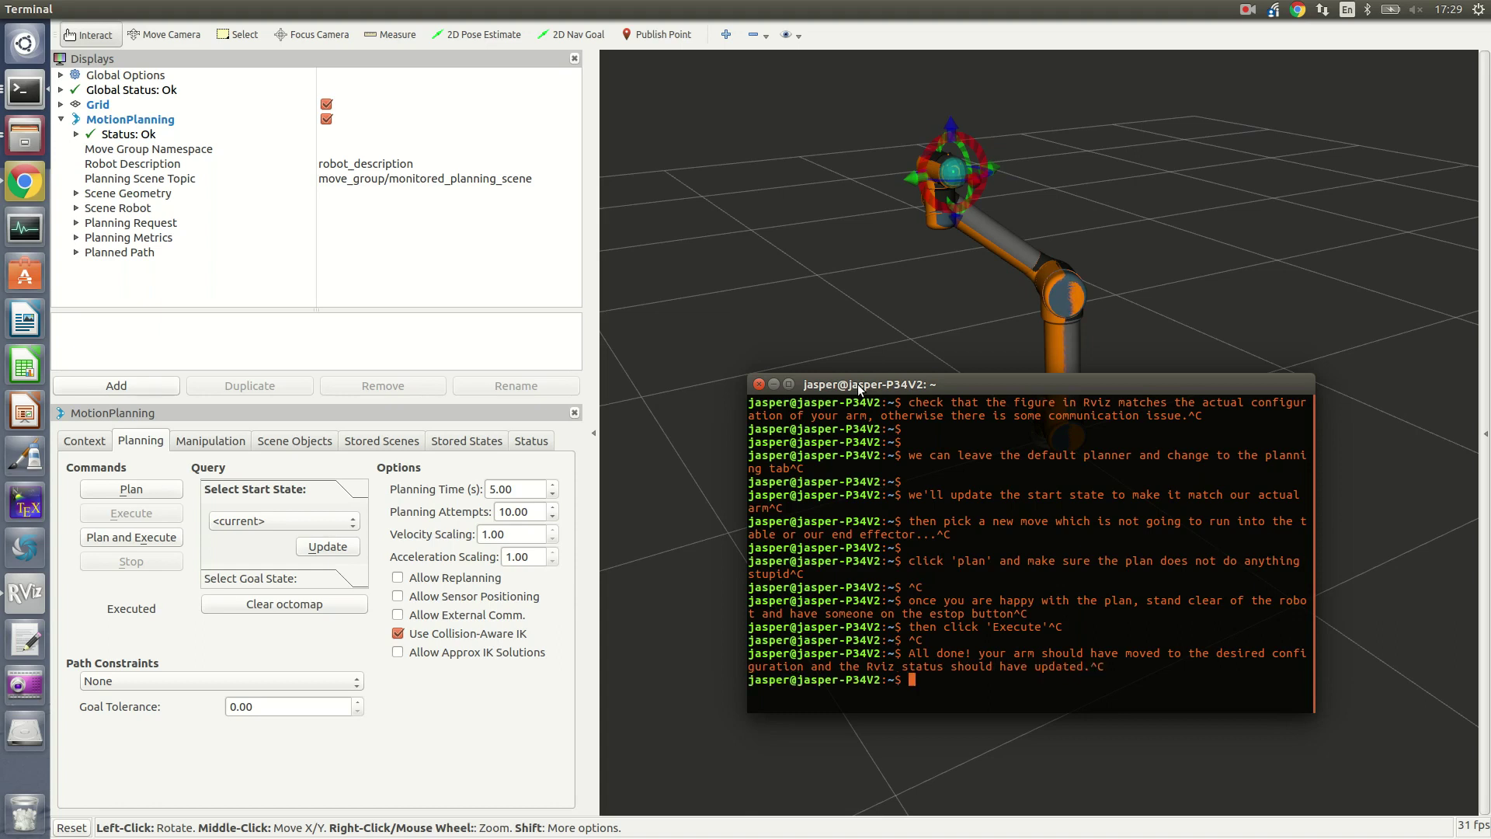
{"action": "key", "text": "Return"}
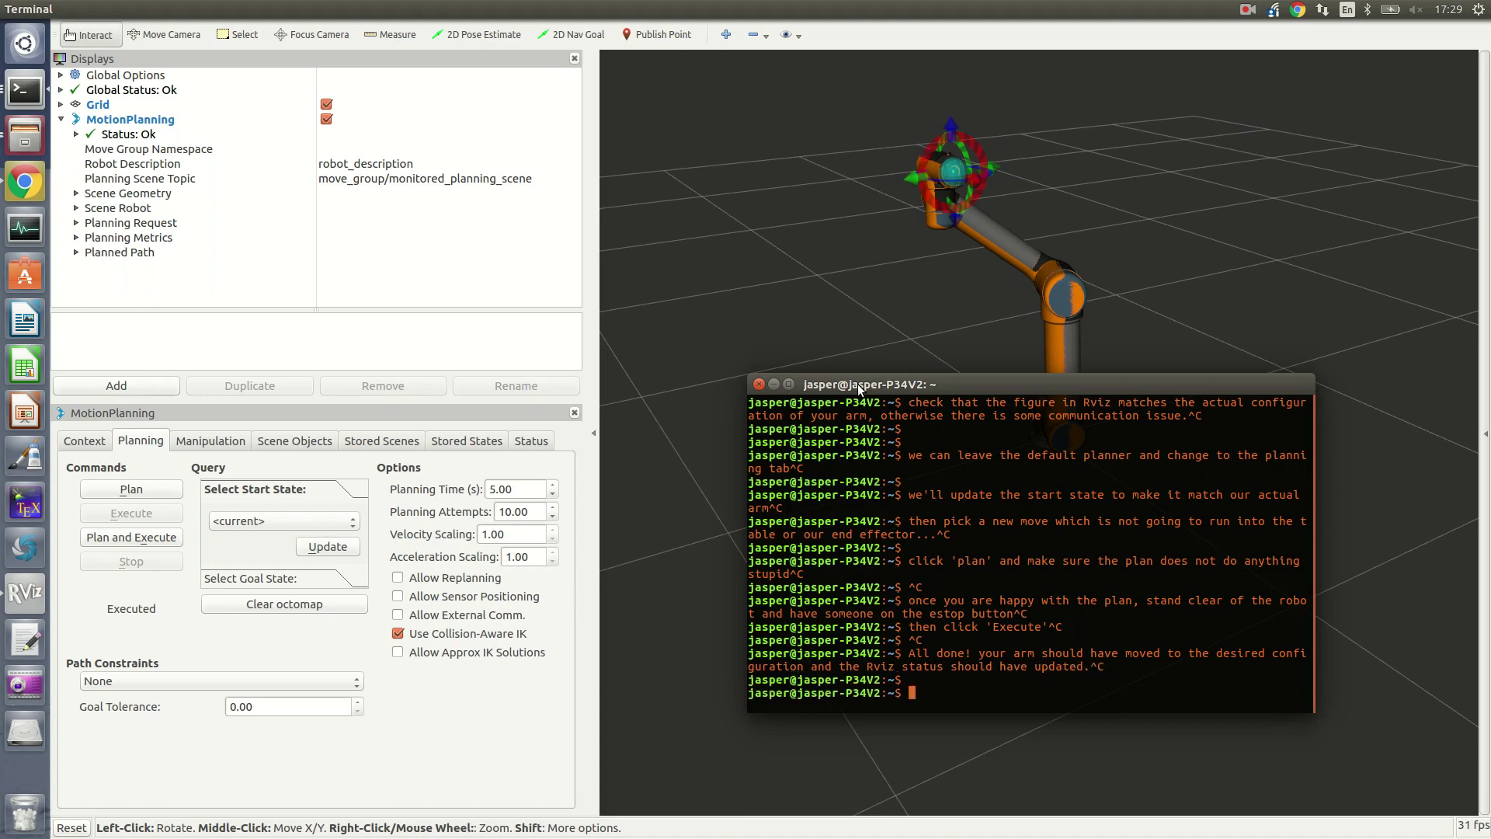
{"action": "left_click", "coordinate": [760, 385]}
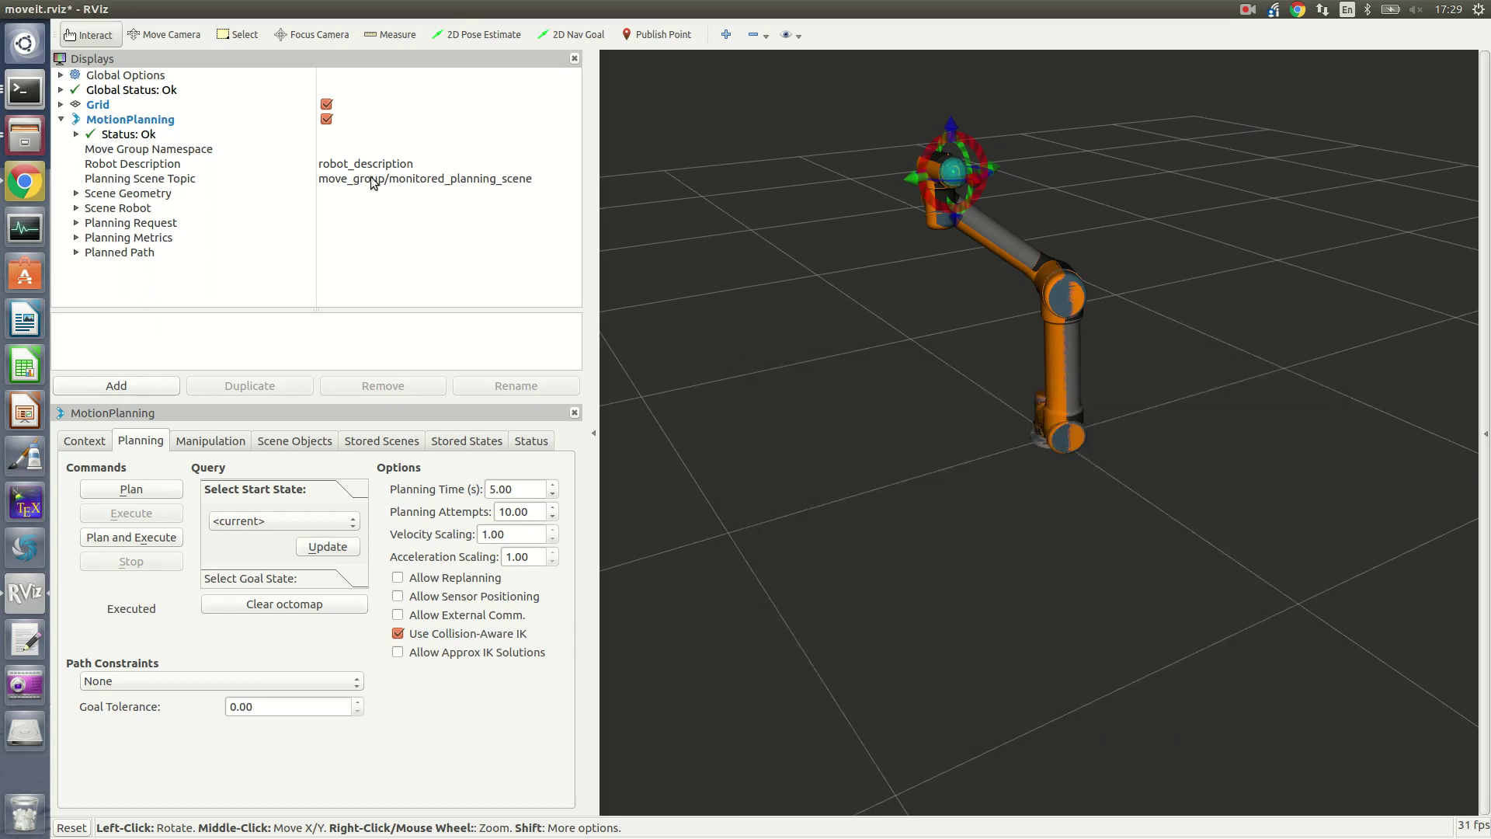
- Plan and execute a second motion with the goal end effector moved to the opposite side of the arm's base
{"action": "mouse_move", "coordinate": [794, 292]}
{"action": "left_mouse_down"}
{"action": "mouse_move", "coordinate": [999, 323]}
{"action": "mouse_move", "coordinate": [809, 337]}
{"action": "mouse_move", "coordinate": [937, 143]}
{"action": "mouse_move", "coordinate": [1083, 166]}
{"action": "mouse_move", "coordinate": [1033, 205]}
{"action": "mouse_move", "coordinate": [1102, 165]}
{"action": "mouse_move", "coordinate": [1093, 201]}
{"action": "left_mouse_up"}
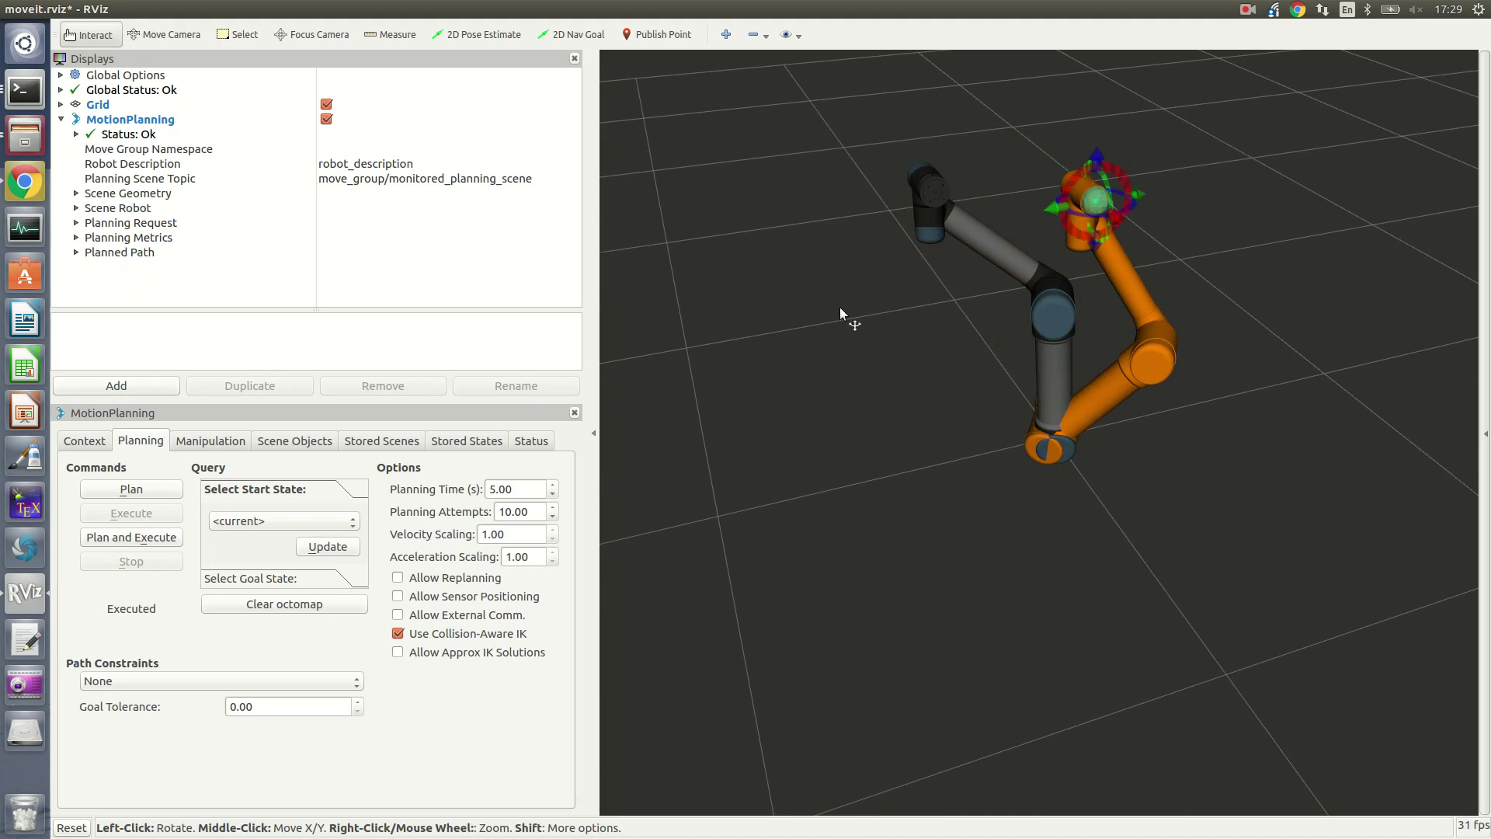
{"action": "left_click", "coordinate": [133, 495]}
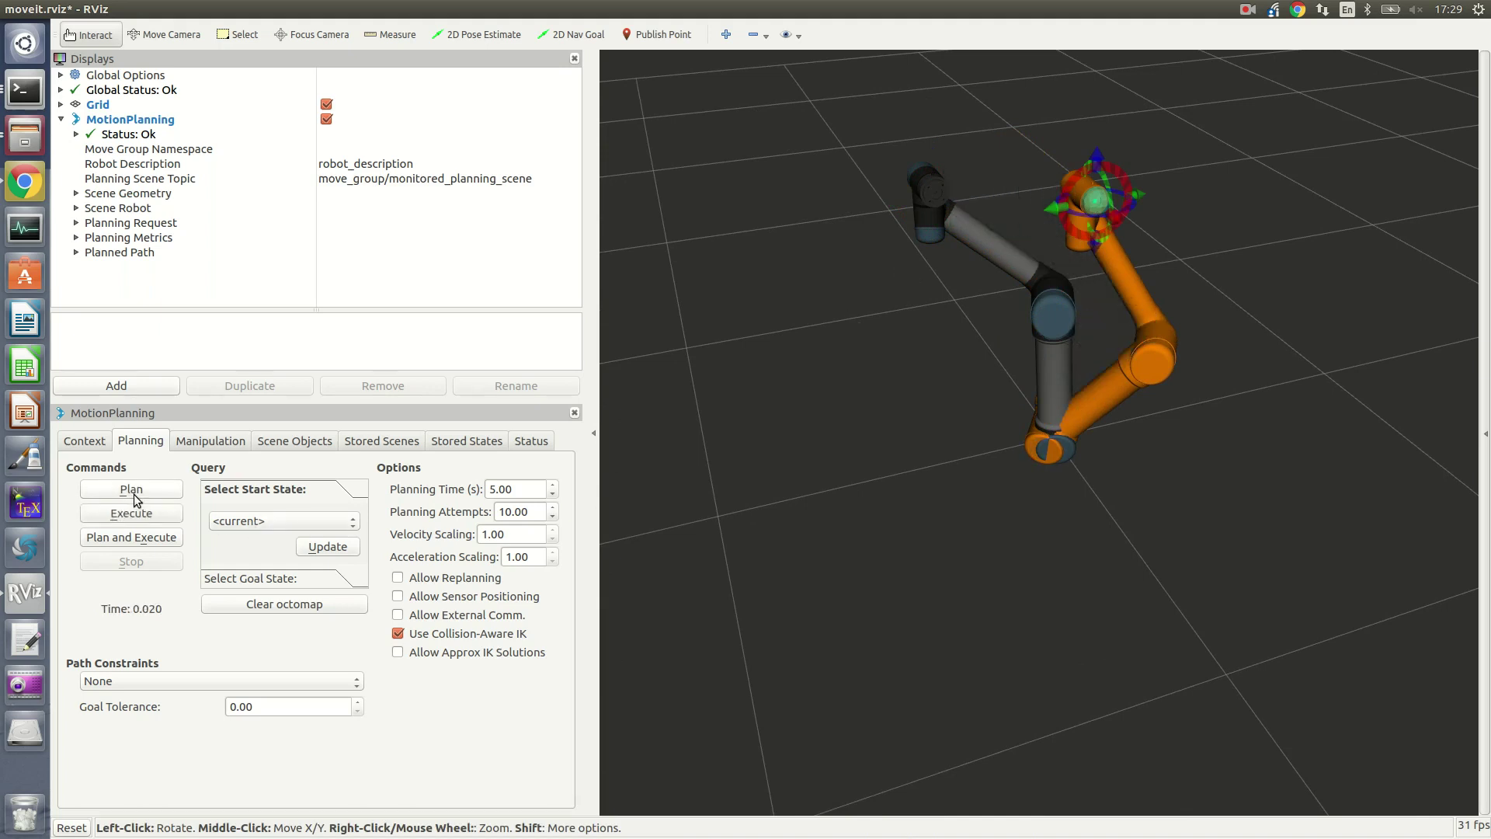
{"action": "left_click", "coordinate": [135, 516]}
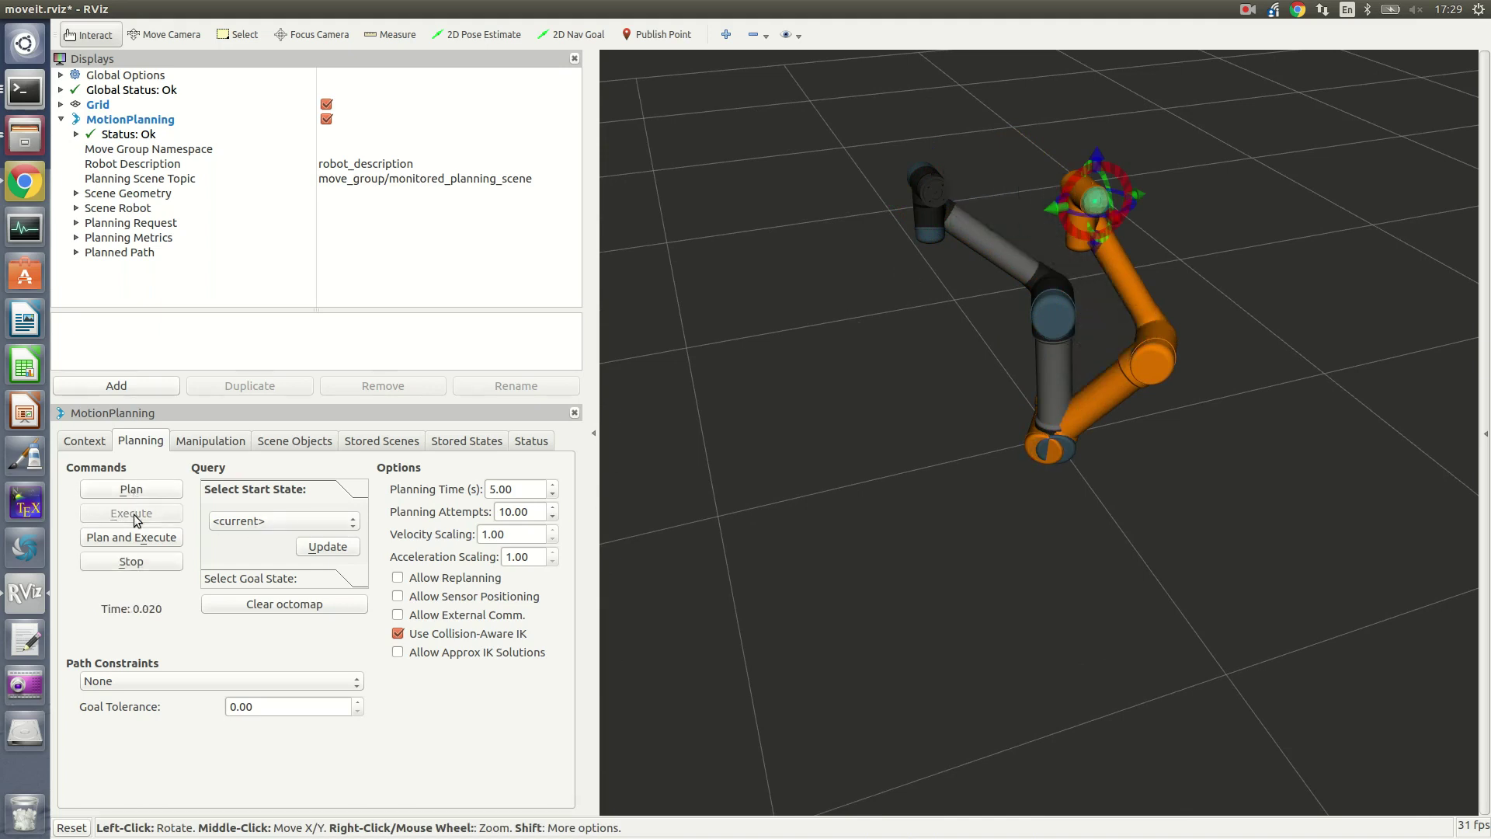